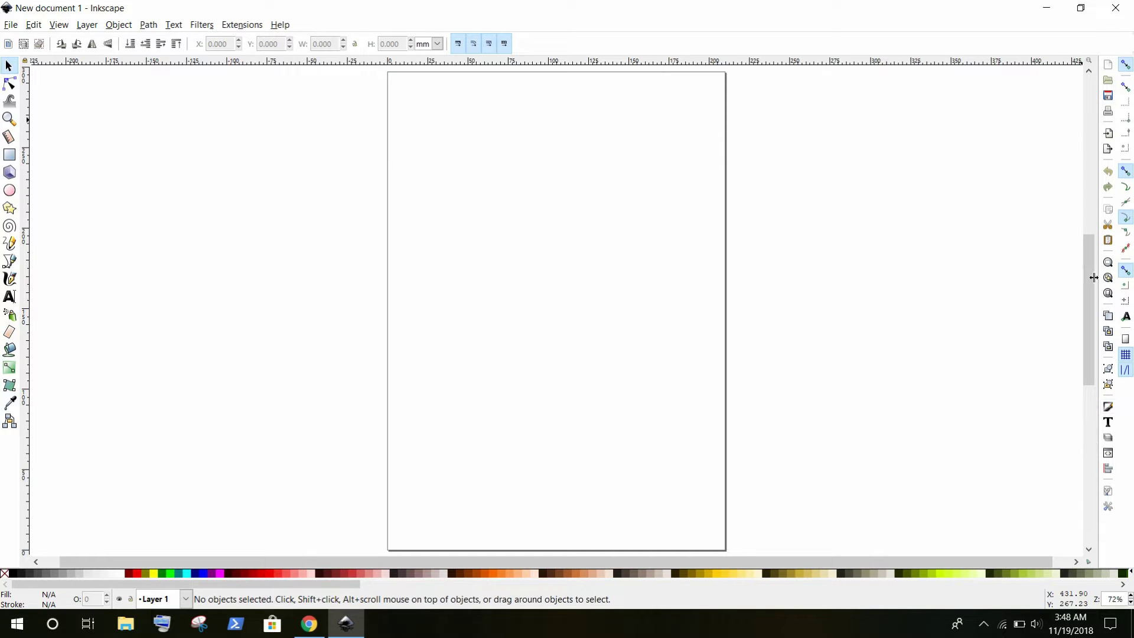
Step: Switch the interface layout to Custom and back to Wide
{"action": "left_click", "coordinate": [56, 27]}
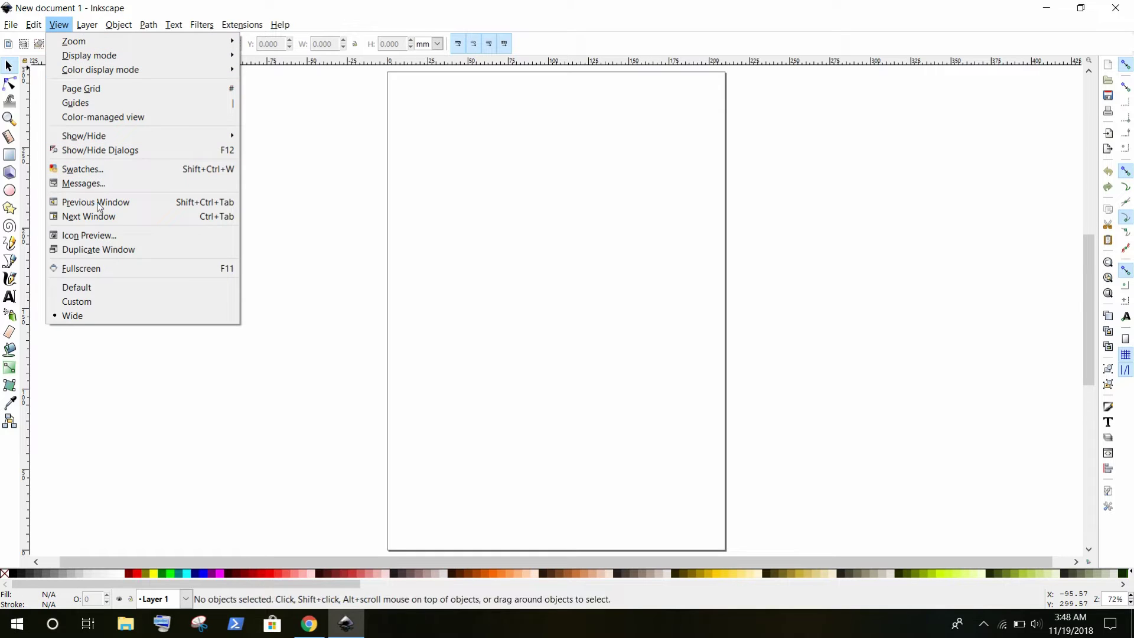
{"action": "left_click", "coordinate": [89, 303]}
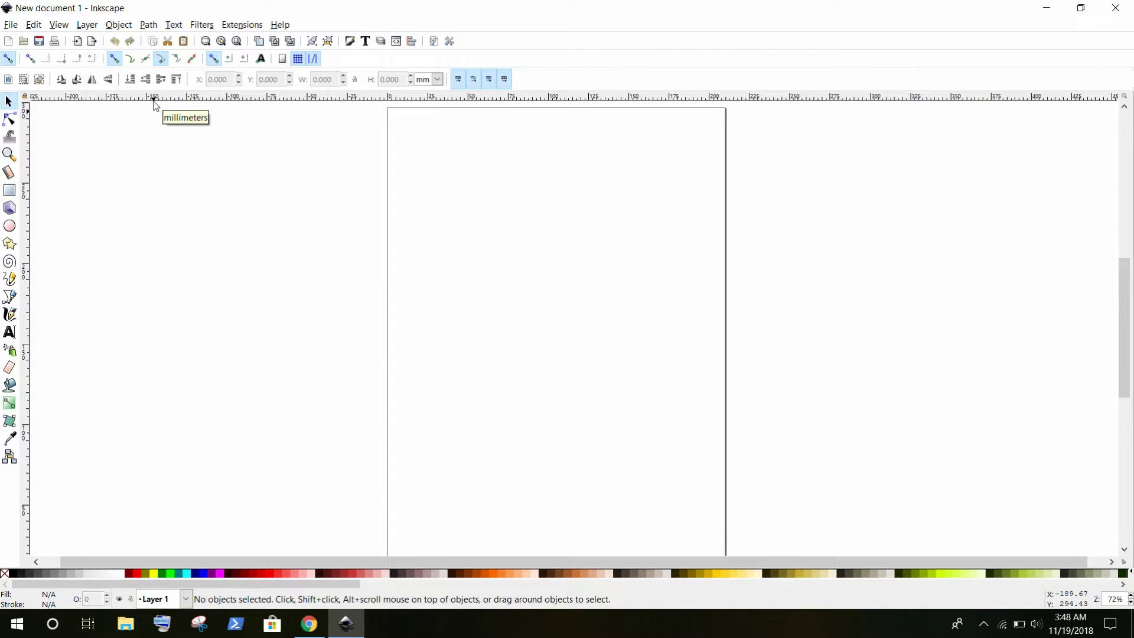
{"action": "left_click", "coordinate": [59, 25]}
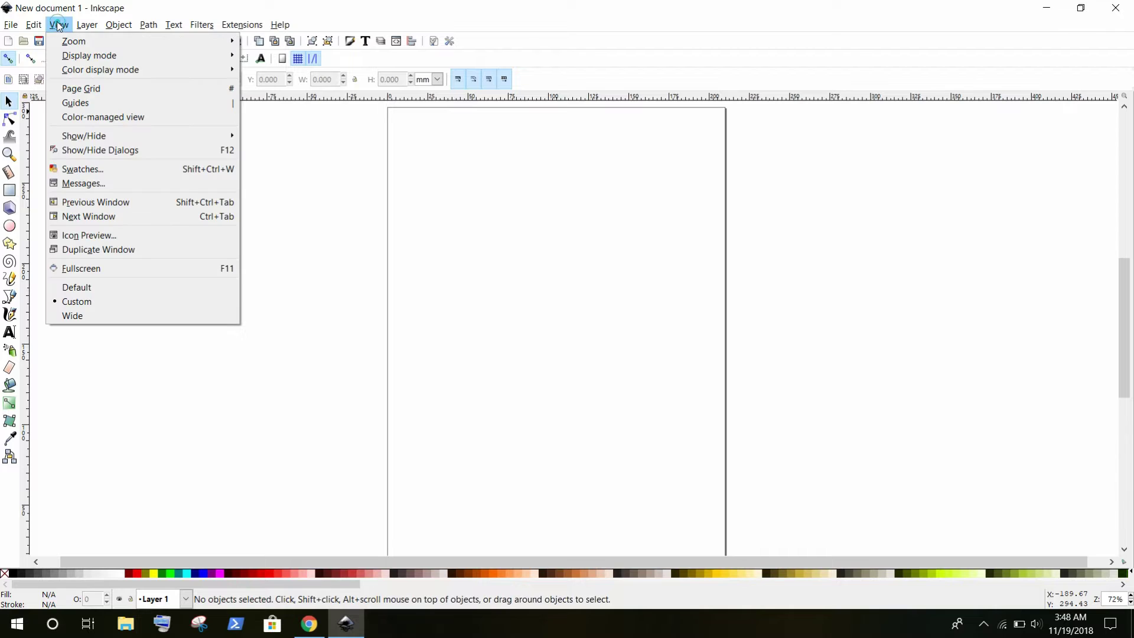
{"action": "left_click", "coordinate": [98, 315]}
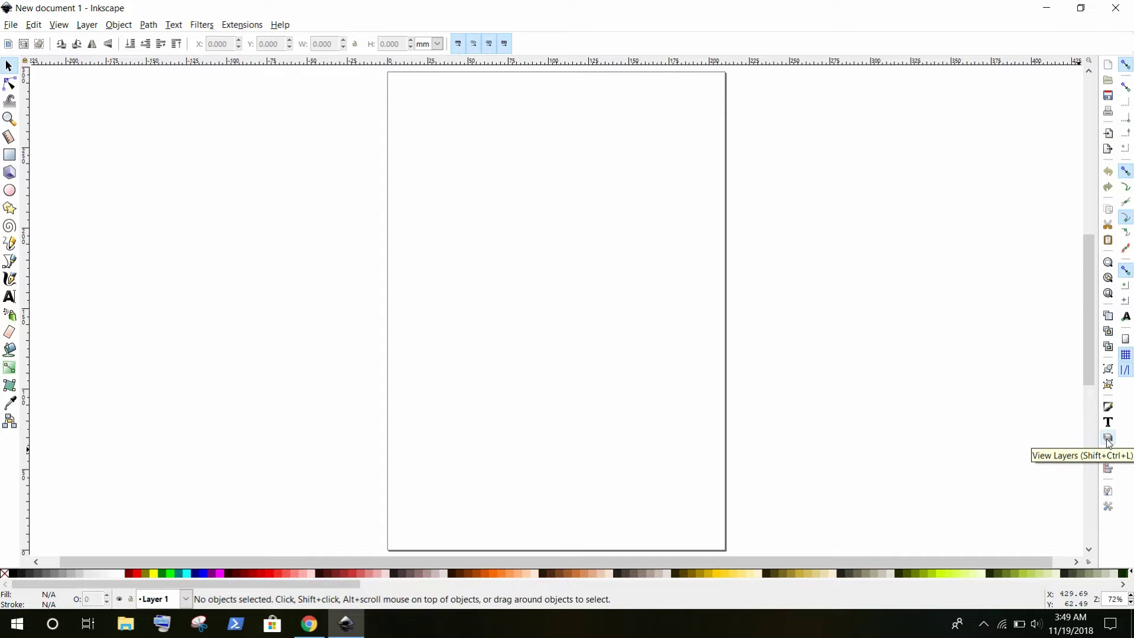
Step: Show the Layers dialog, enlarge its layer list downward and make Layer 1 the active layer
{"action": "left_click", "coordinate": [1108, 438]}
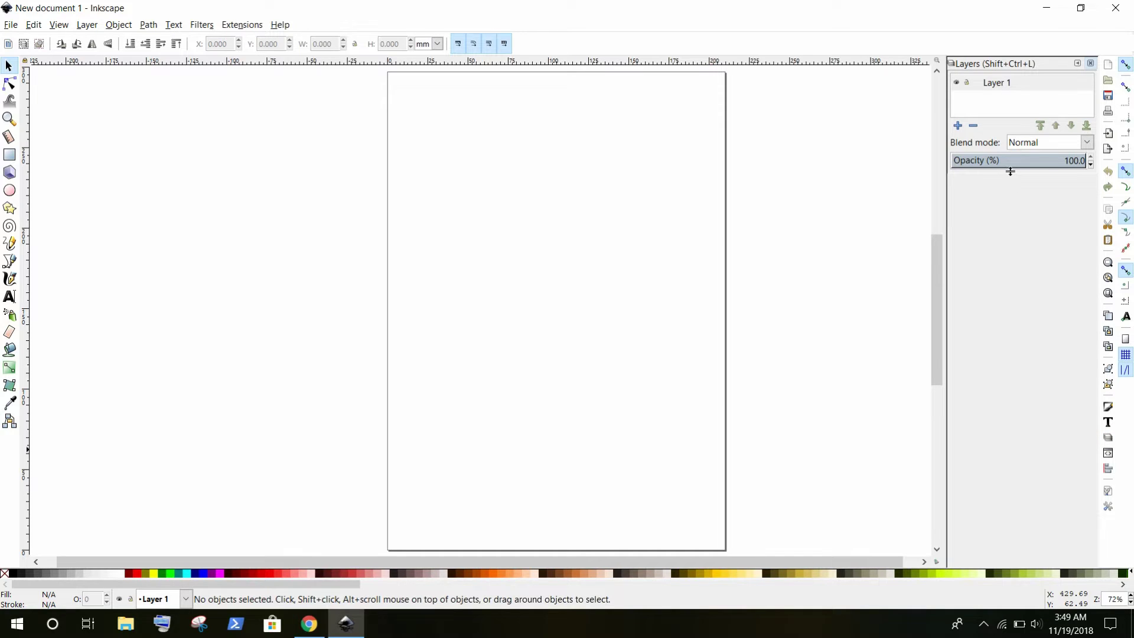
{"action": "left_click_drag", "start_coordinate": [1009, 171], "coordinate": [1035, 408]}
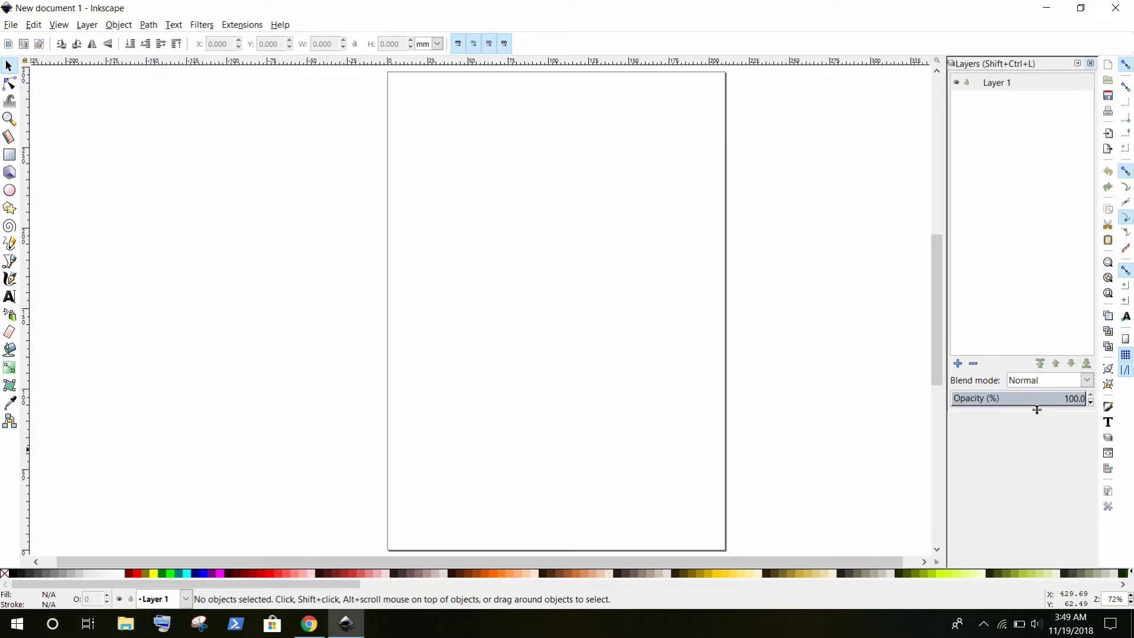
{"action": "left_click", "coordinate": [1004, 84]}
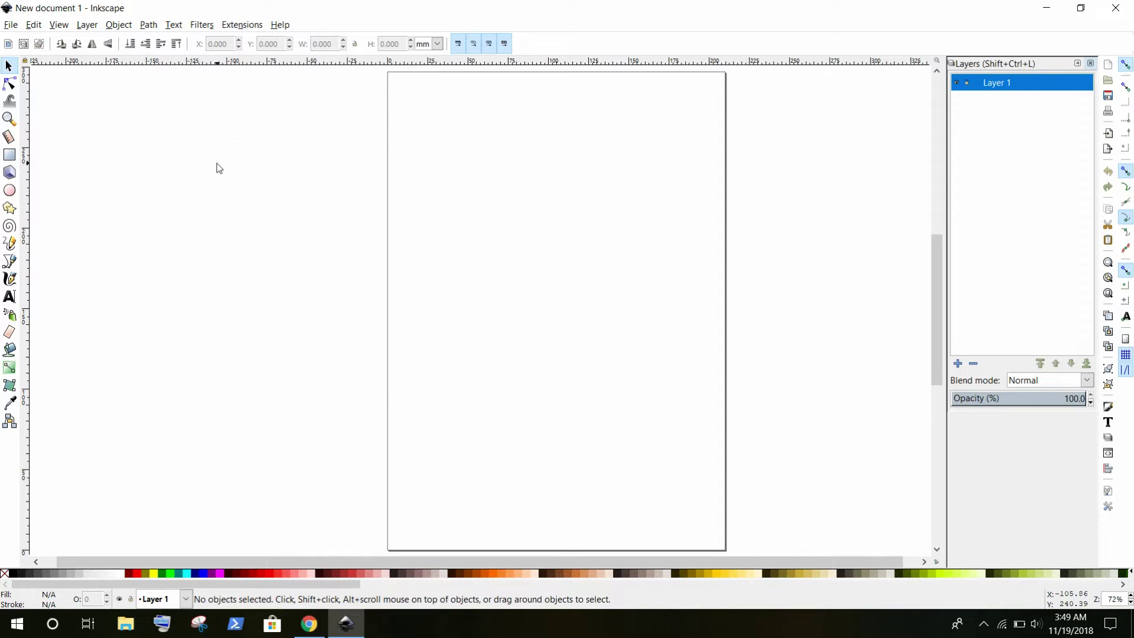
Step: Draw a black rectangle about 112 × 55 mm in the upper part of the page on Layer 1
{"action": "left_click", "coordinate": [10, 156]}
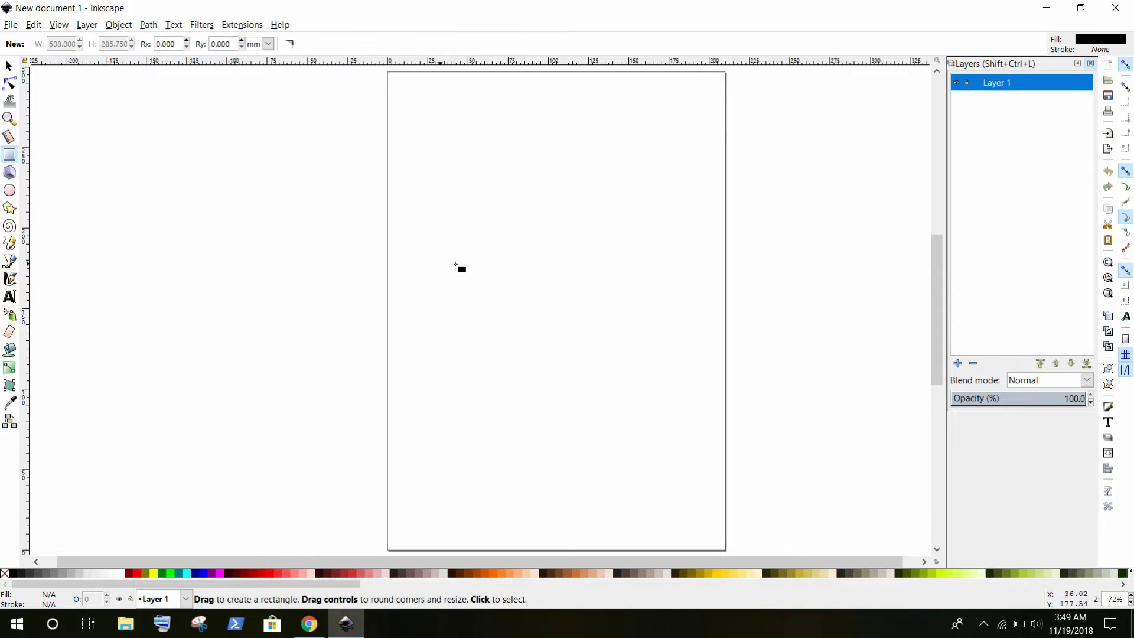
{"action": "mouse_move", "coordinate": [428, 171]}
{"action": "left_mouse_down"}
{"action": "mouse_move", "coordinate": [525, 262]}
{"action": "mouse_move", "coordinate": [609, 258]}
{"action": "left_mouse_up"}
{"action": "left_click", "coordinate": [999, 83]}
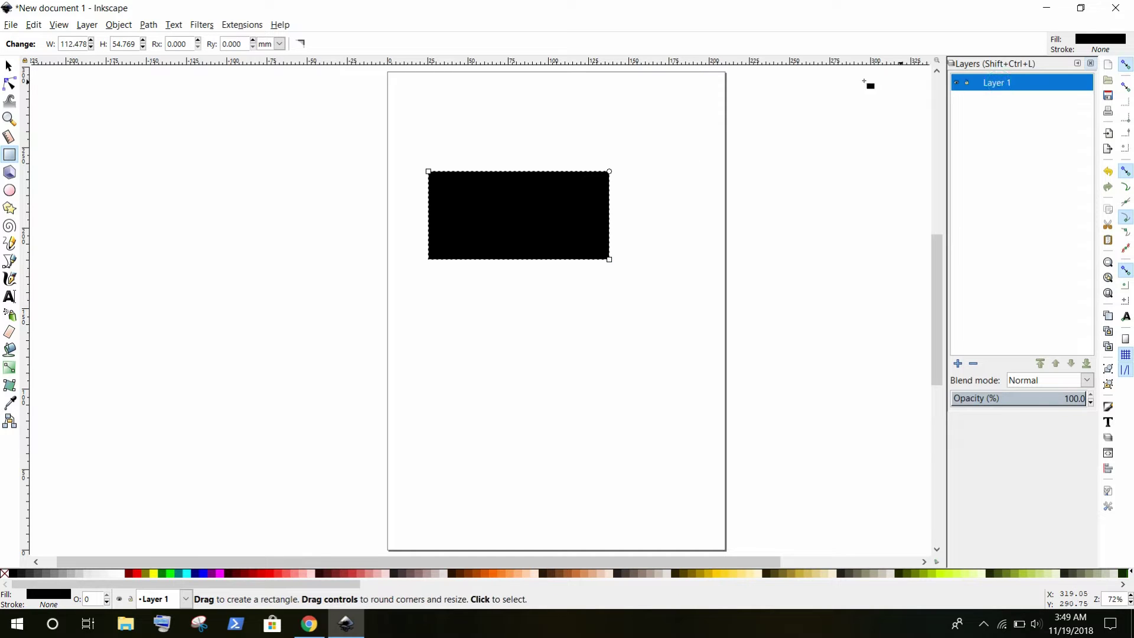
{"action": "left_click", "coordinate": [9, 65]}
{"action": "left_click", "coordinate": [1004, 86]}
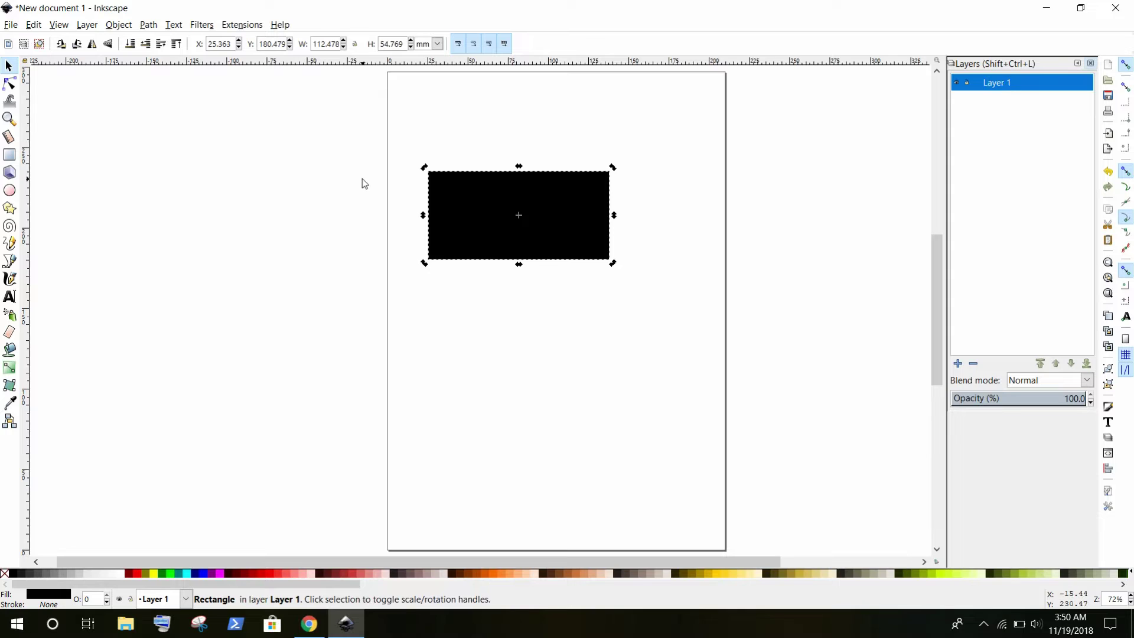
Step: Add two new layers, Layer 2 and Layer 3, above Layer 1
{"action": "left_click", "coordinate": [960, 366]}
{"action": "left_click", "coordinate": [614, 362]}
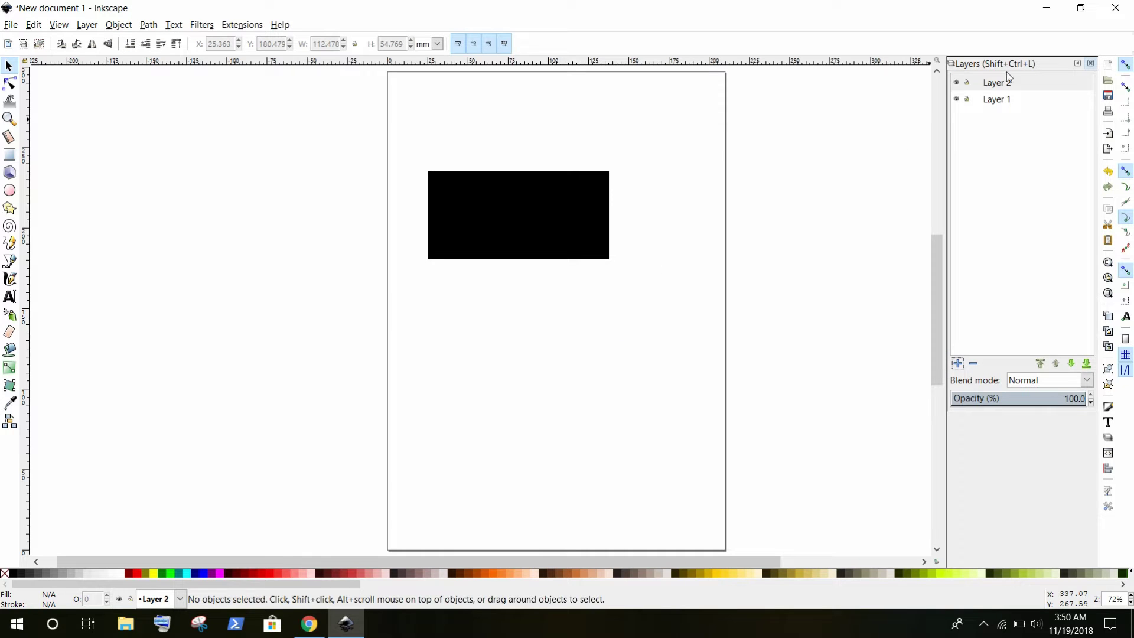
{"action": "left_click", "coordinate": [86, 26]}
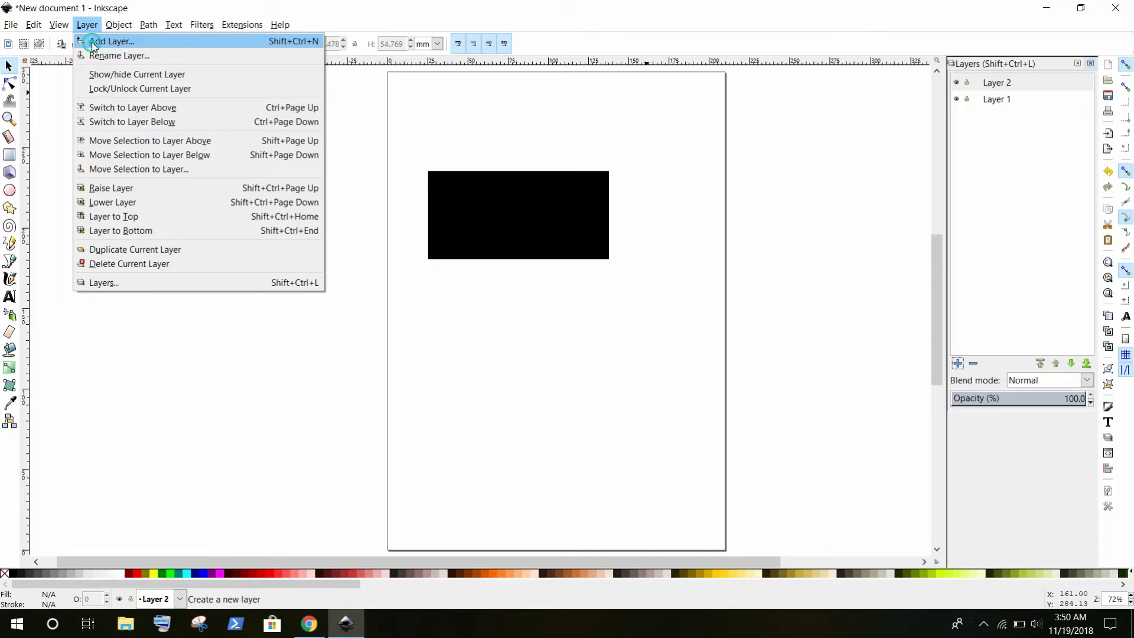
{"action": "left_click", "coordinate": [93, 42]}
{"action": "left_click", "coordinate": [623, 356]}
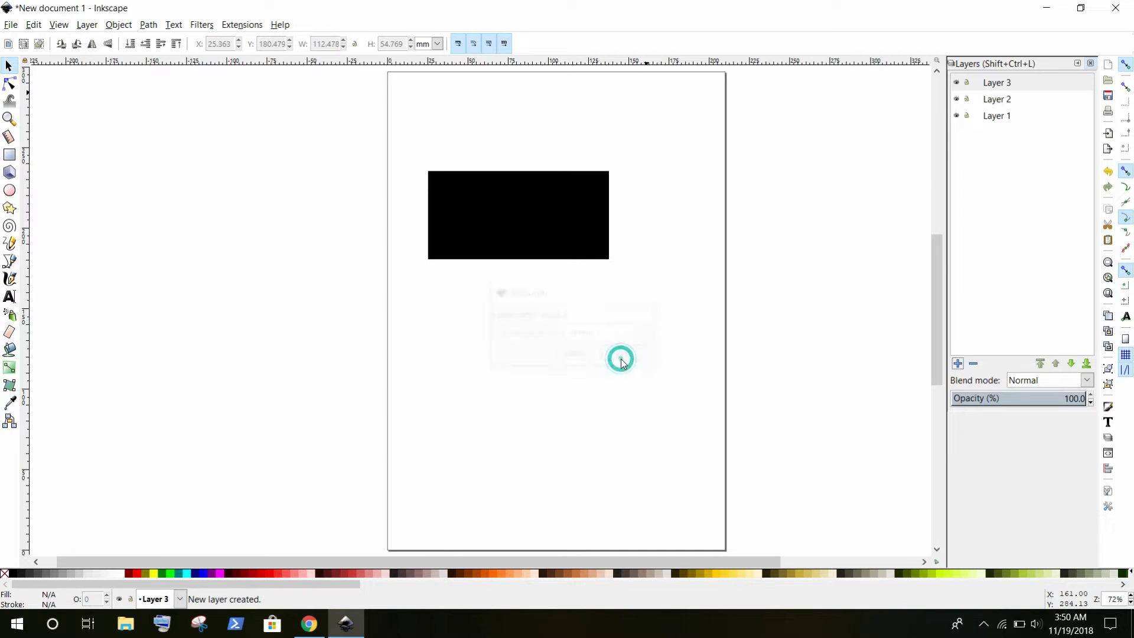
Step: Lock Layer 1 against editing
{"action": "left_click", "coordinate": [1006, 106]}
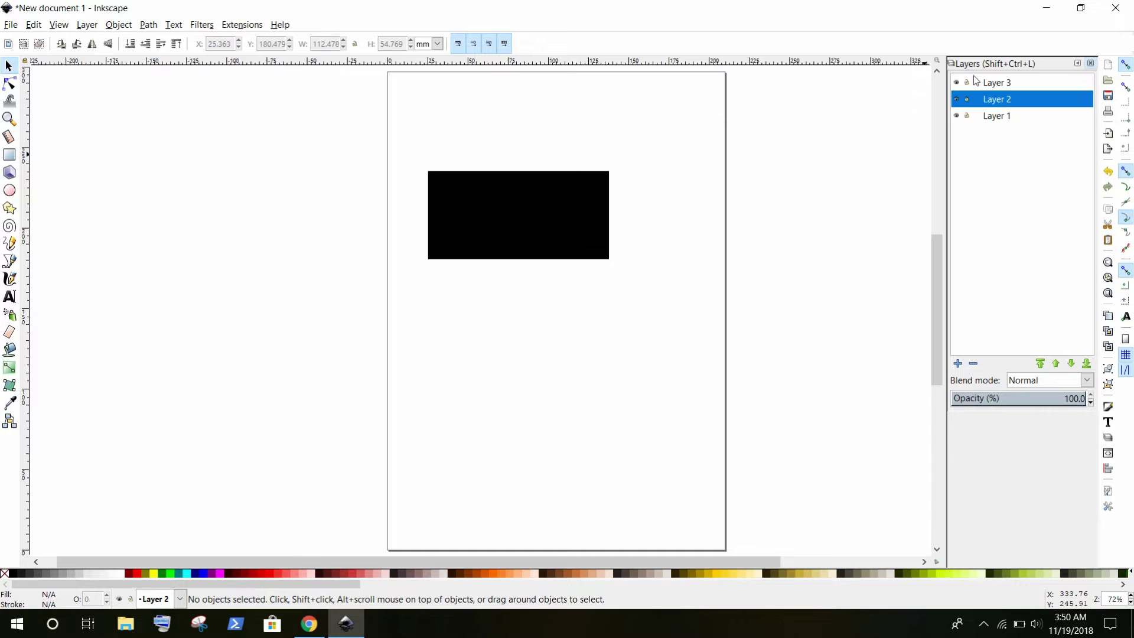
{"action": "left_click", "coordinate": [1014, 84]}
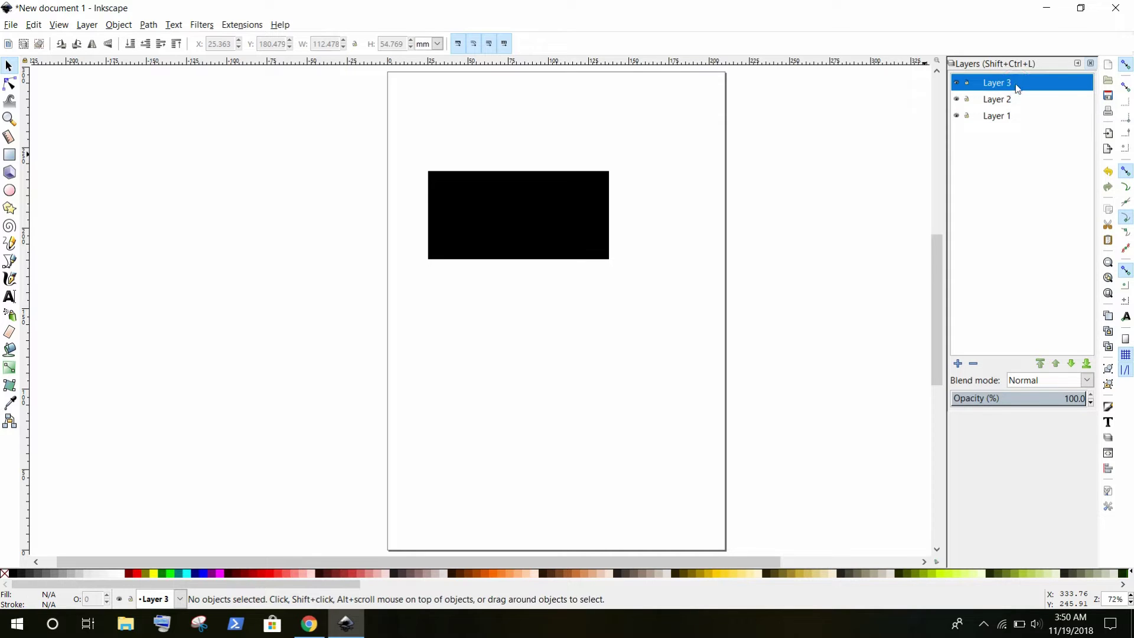
{"action": "left_click", "coordinate": [967, 116]}
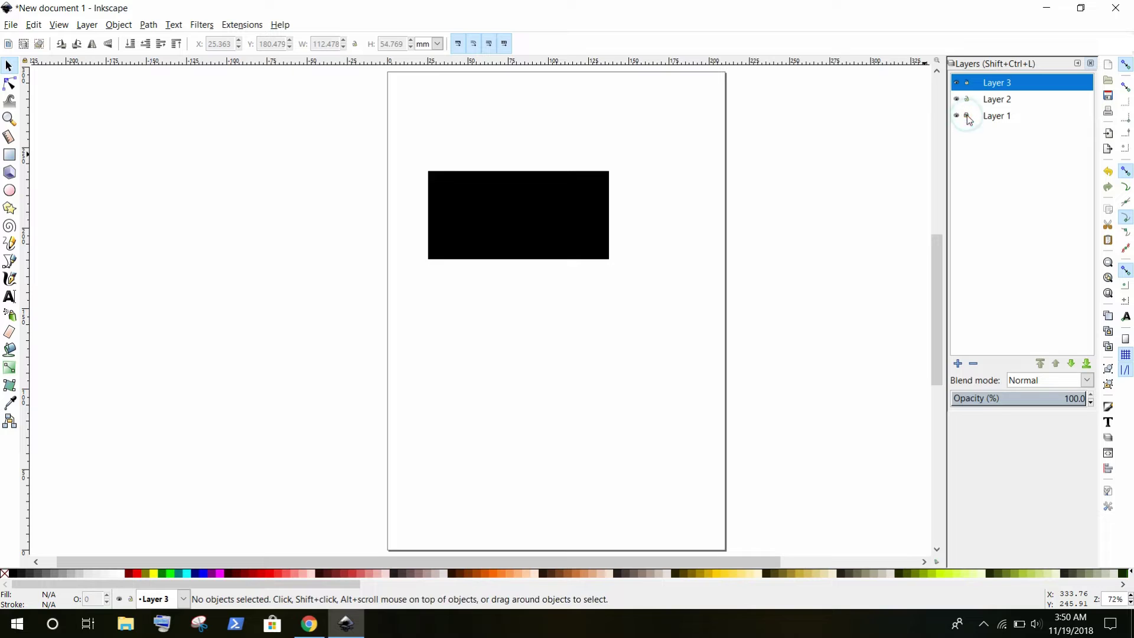
Step: On Layer 2, draw a rectangle about 93 × 56 mm below the black one and fill it with orange
{"action": "left_click", "coordinate": [1010, 102]}
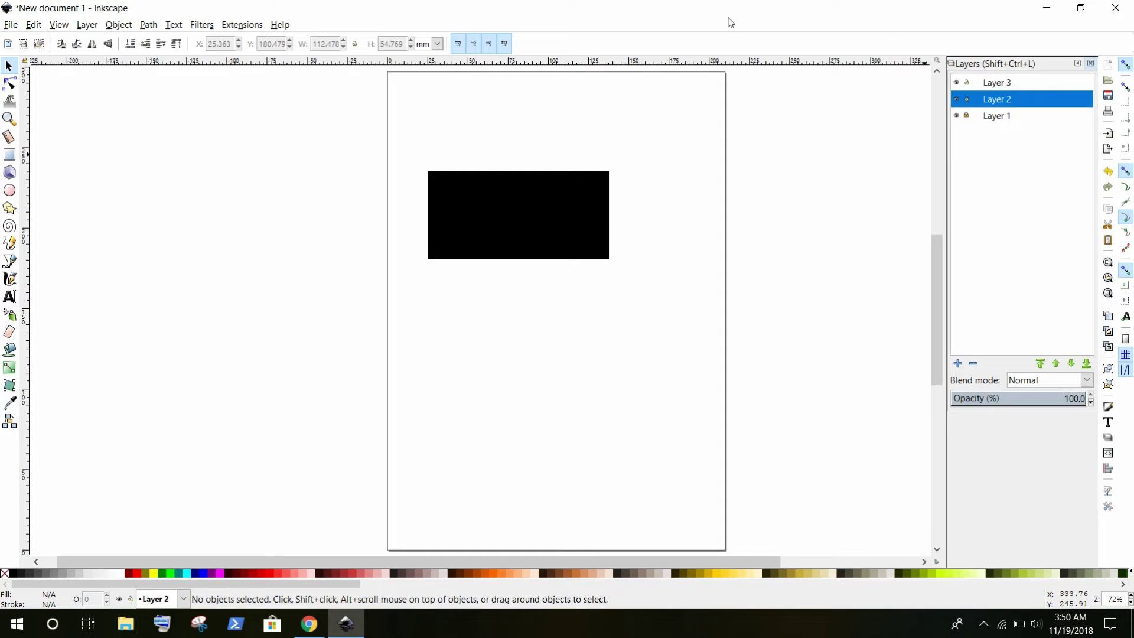
{"action": "left_click", "coordinate": [10, 155]}
{"action": "left_click_drag", "start_coordinate": [664, 384], "coordinate": [514, 293]}
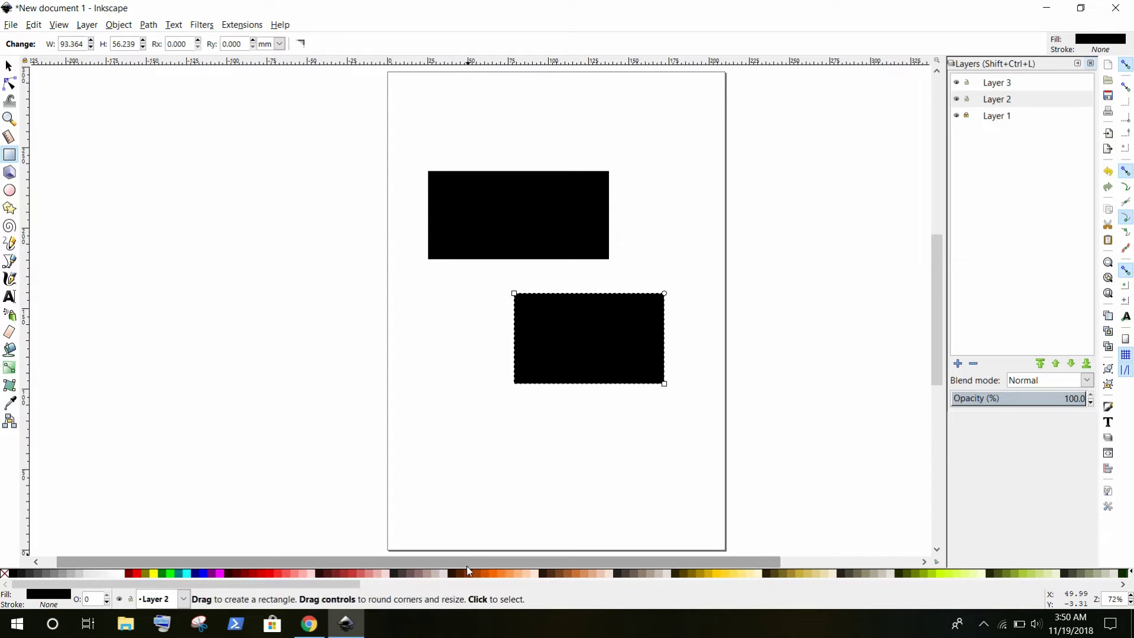
{"action": "left_click", "coordinate": [491, 573]}
Step: Move the orange rectangle up over the black one and enlarge it to about 108 × 59 mm
{"action": "left_click", "coordinate": [7, 66]}
{"action": "left_click_drag", "start_coordinate": [611, 361], "coordinate": [569, 276]}
{"action": "left_click_drag", "start_coordinate": [627, 307], "coordinate": [651, 311]}
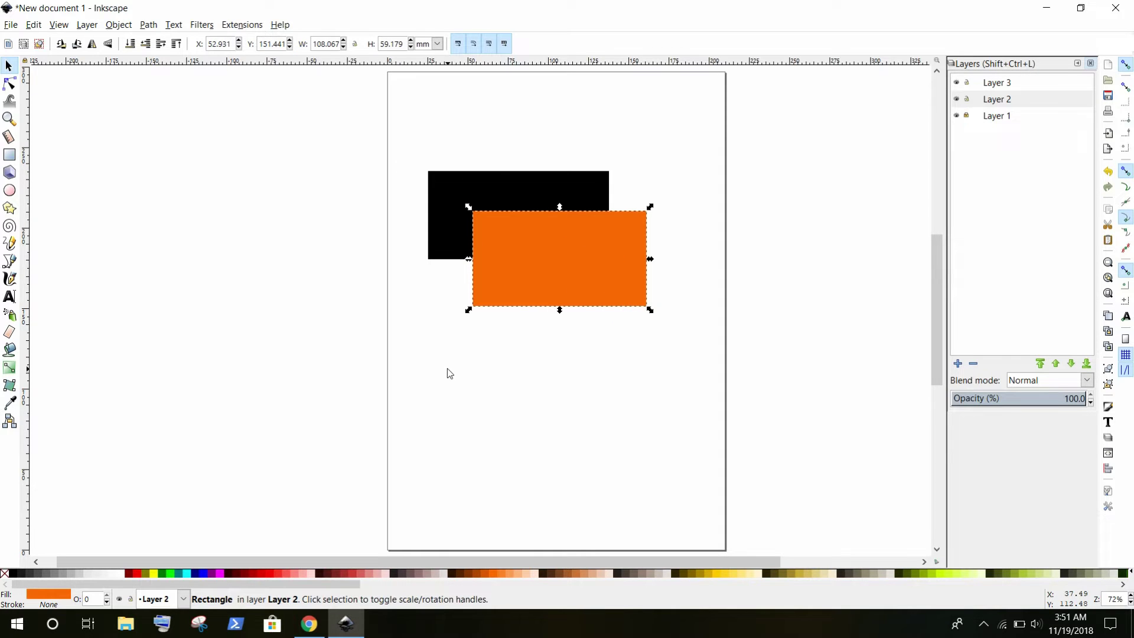
Step: Draw an upright rectangle about 47 × 87 mm overlapping the other two on Layer 2 and fill it with green
{"action": "left_click", "coordinate": [9, 155]}
{"action": "left_click_drag", "start_coordinate": [499, 101], "coordinate": [576, 242]}
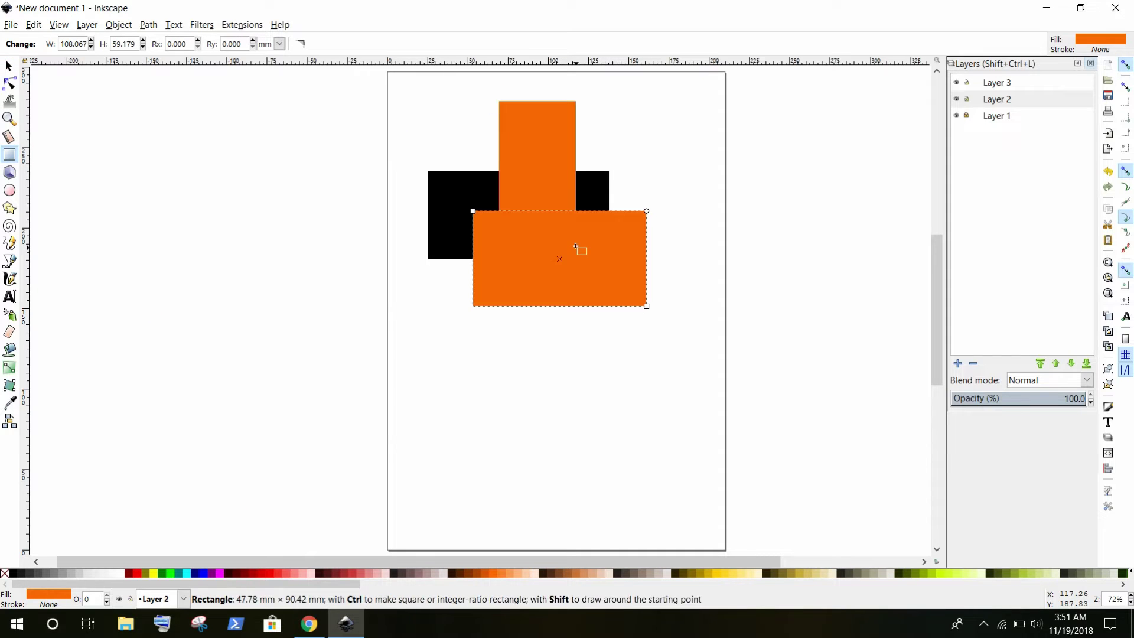
{"action": "left_click", "coordinate": [170, 572]}
{"action": "key", "text": "F1"}
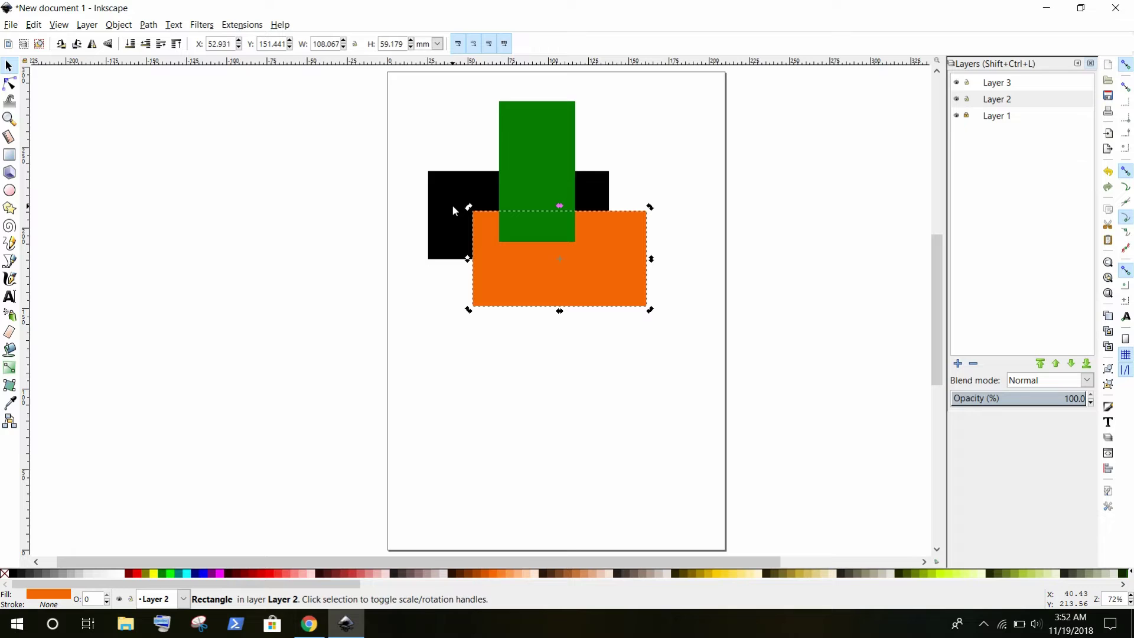
Step: Test the Layer 1 lock by trying to select the black rectangle and selecting the orange and green ones
{"action": "key", "text": "Escape"}
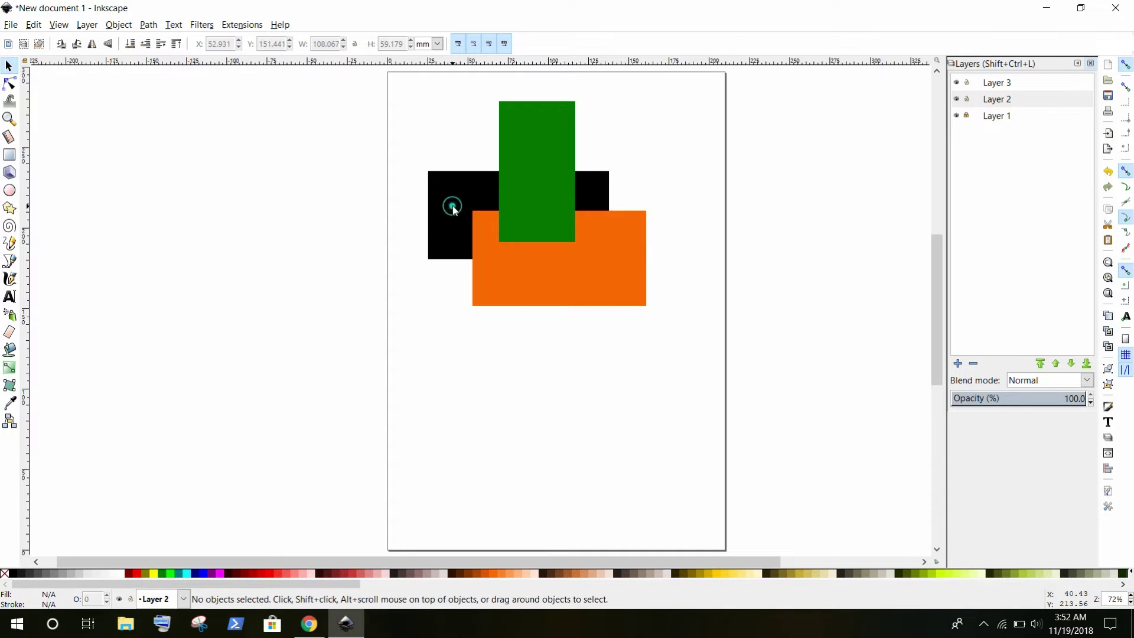
{"action": "left_click", "coordinate": [452, 205]}
{"action": "left_click", "coordinate": [451, 205]}
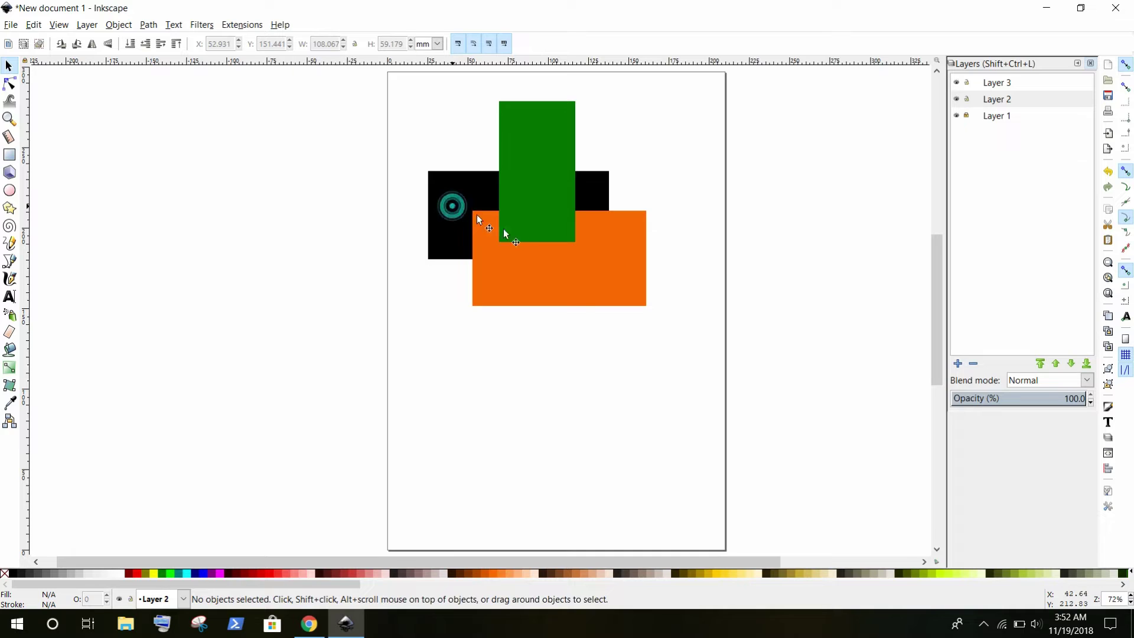
{"action": "left_click", "coordinate": [552, 282]}
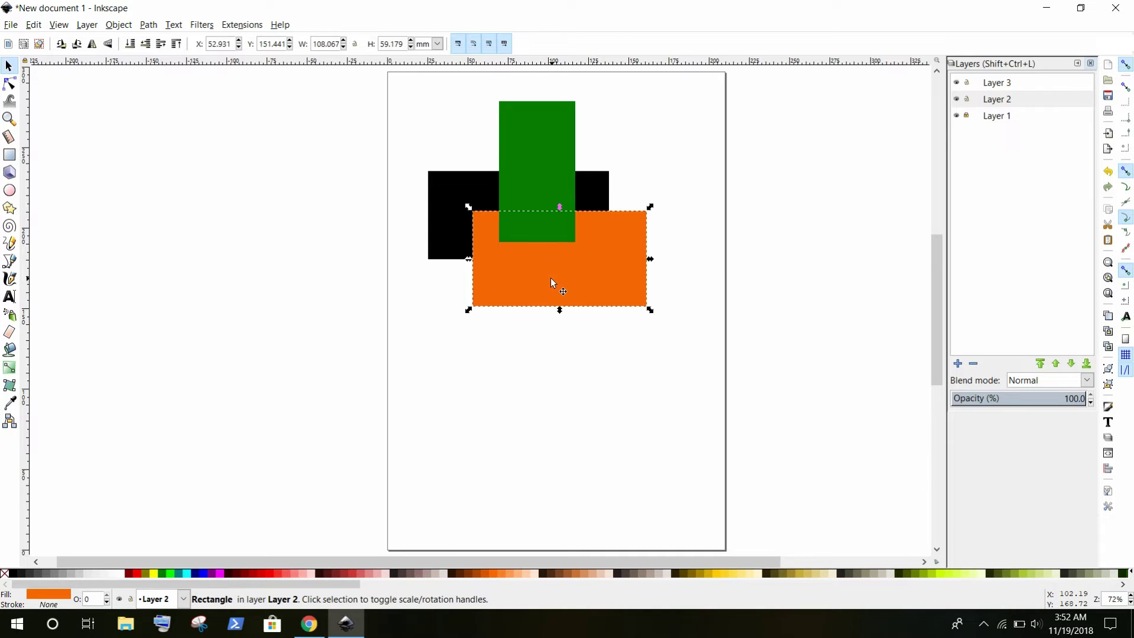
{"action": "left_click", "coordinate": [539, 169]}
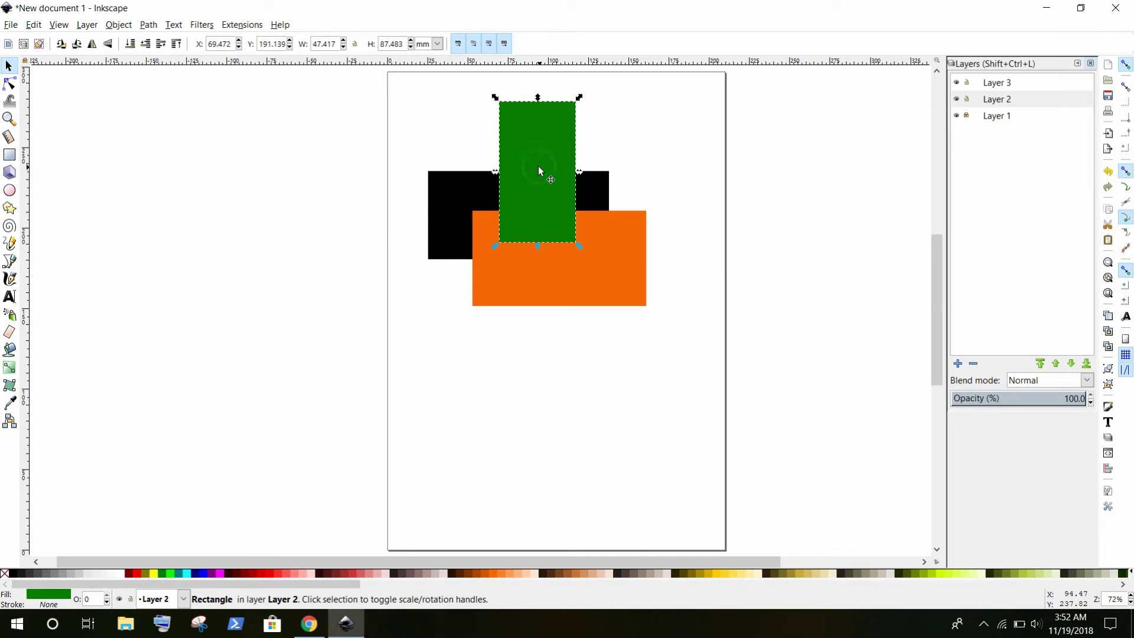
{"action": "left_click", "coordinate": [445, 214]}
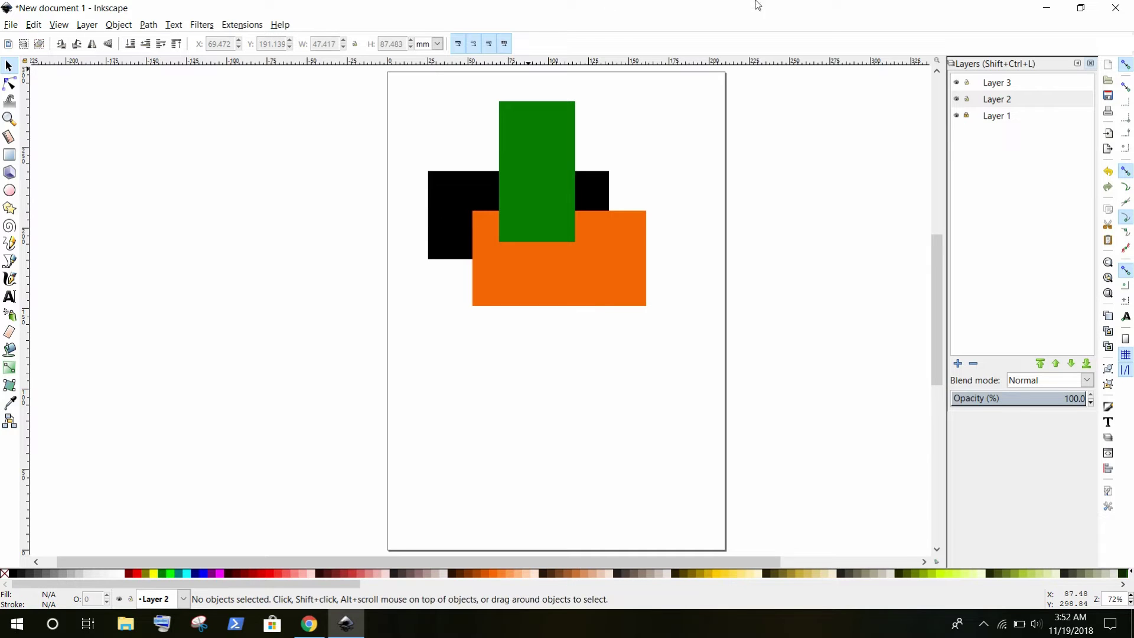
{"action": "left_click", "coordinate": [968, 117]}
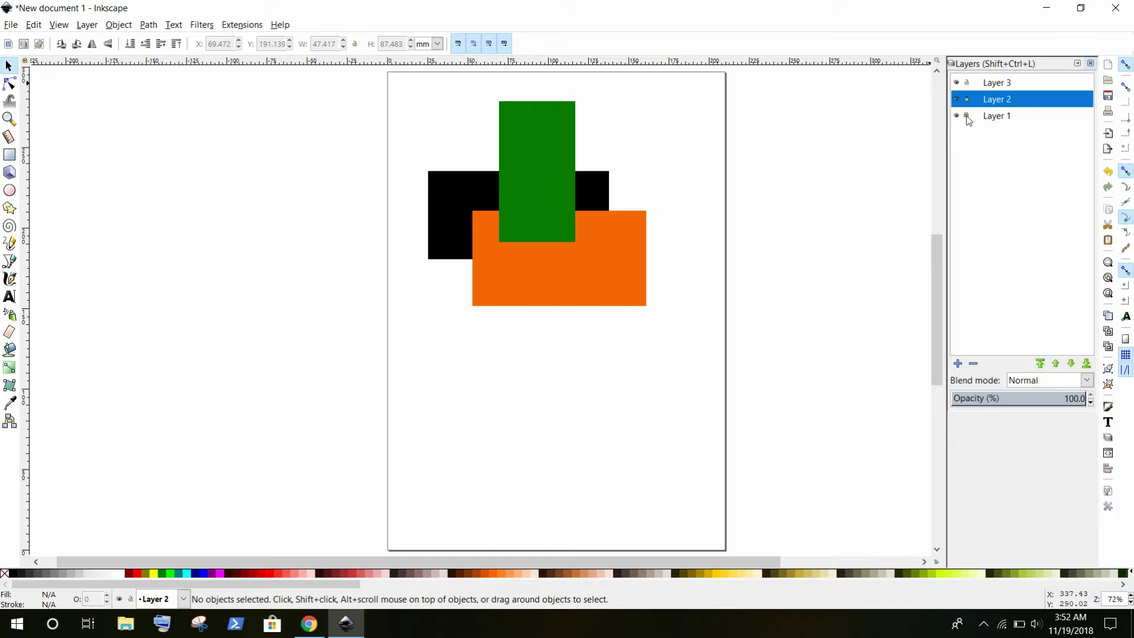
{"action": "left_click", "coordinate": [441, 219]}
{"action": "left_click", "coordinate": [1002, 118]}
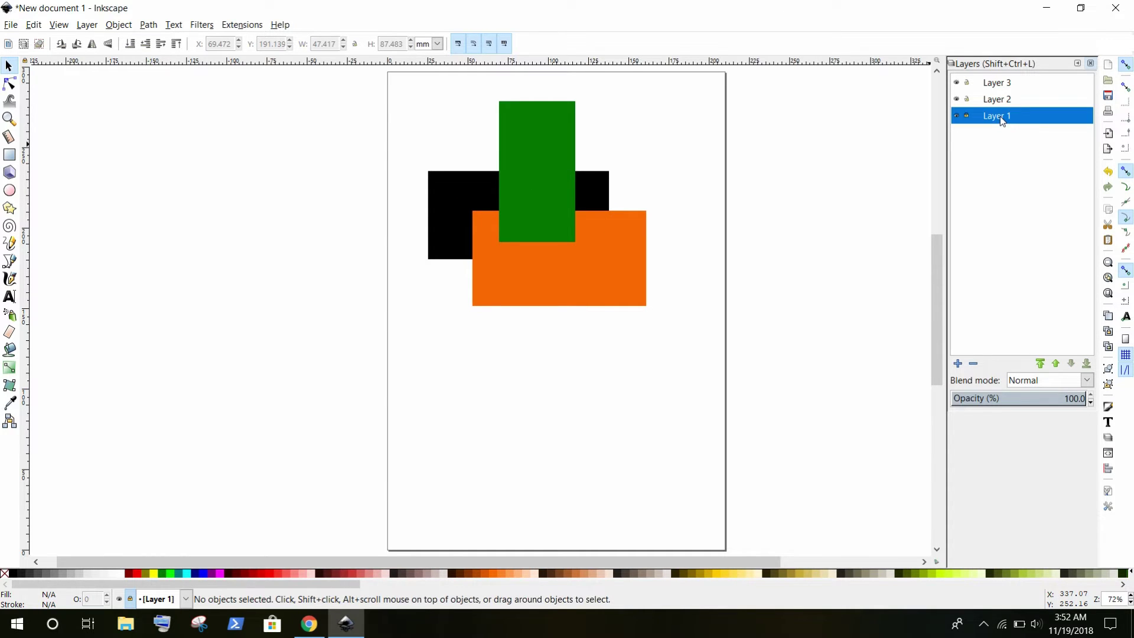
{"action": "left_click", "coordinate": [997, 98]}
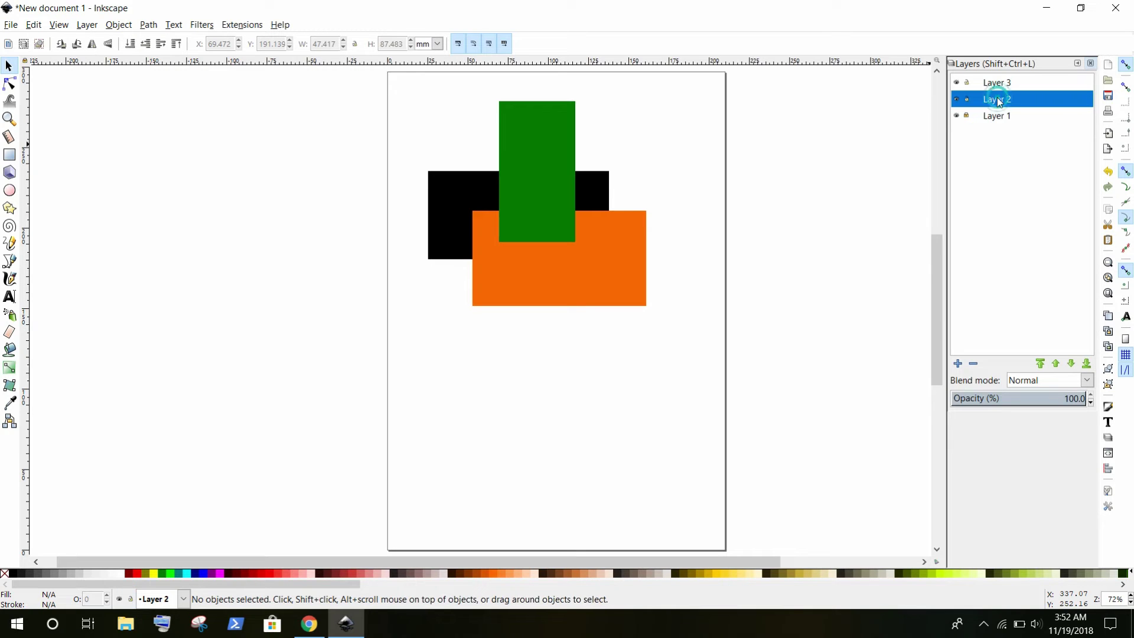
{"action": "left_click", "coordinate": [997, 83]}
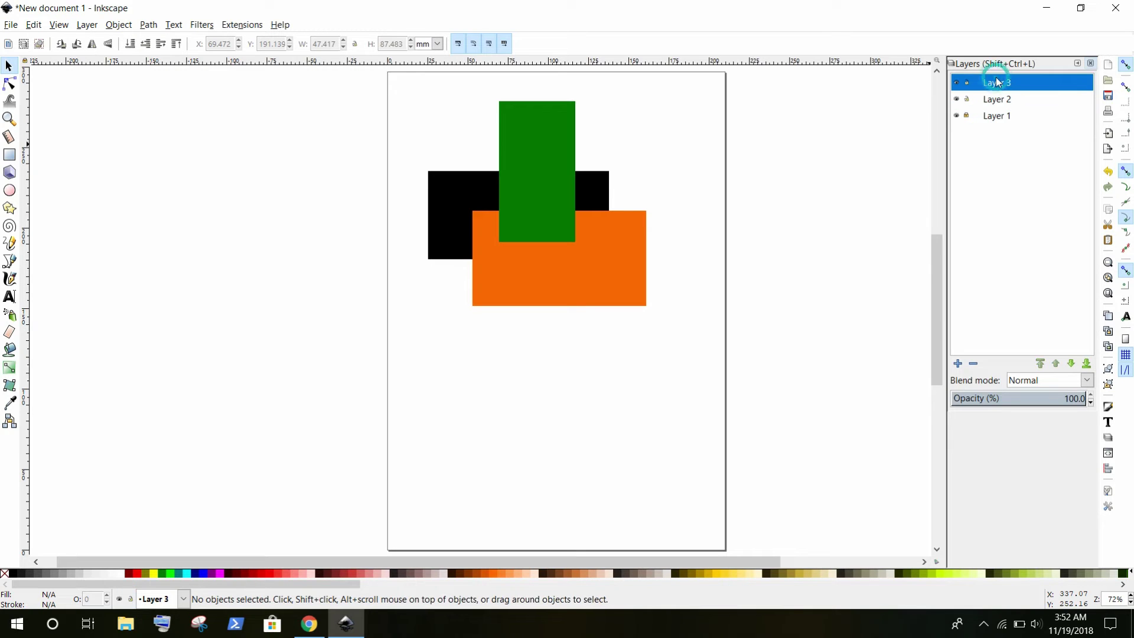
{"action": "left_click", "coordinate": [997, 121]}
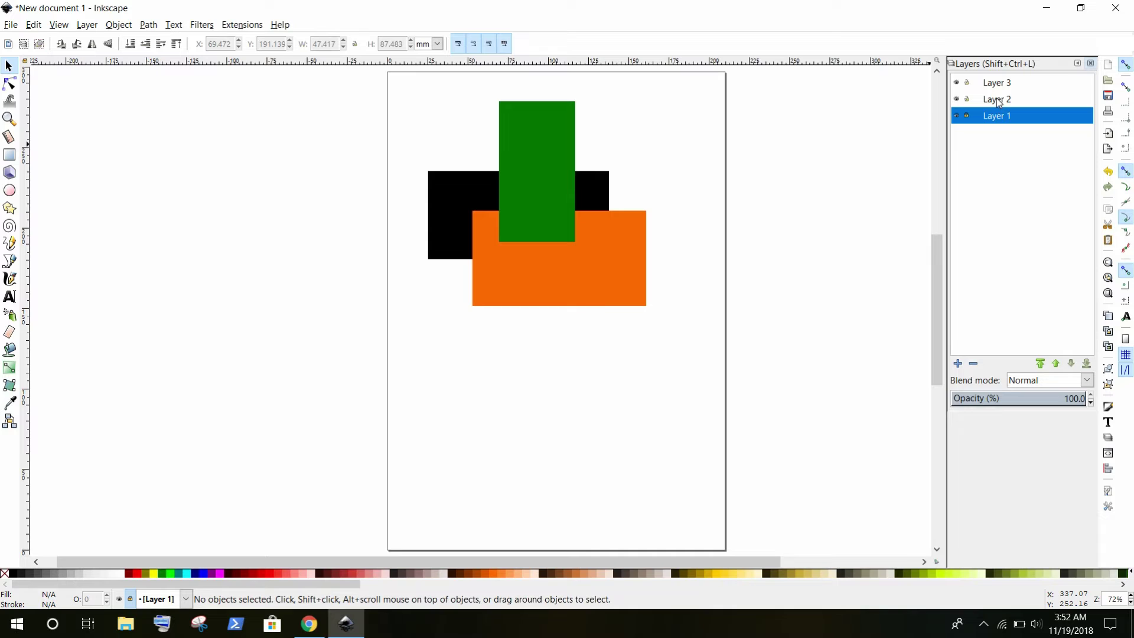
{"action": "left_click", "coordinate": [998, 100]}
{"action": "left_click", "coordinate": [997, 83]}
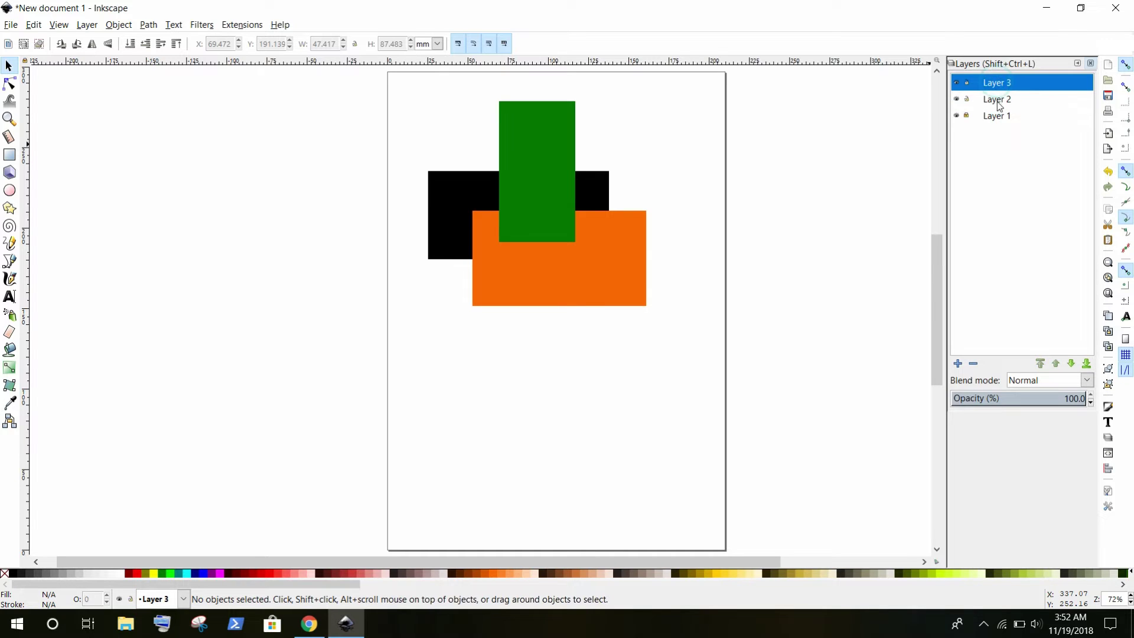
Step: Rename Layer 1 as "bottom"
{"action": "left_click", "coordinate": [1002, 116]}
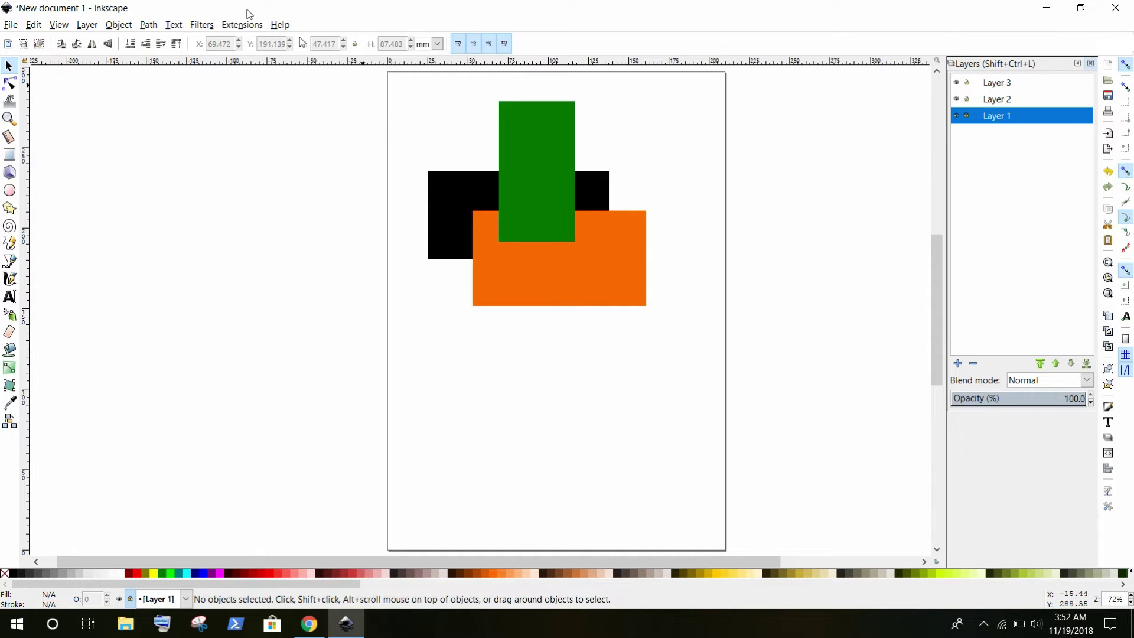
{"action": "left_click", "coordinate": [88, 27]}
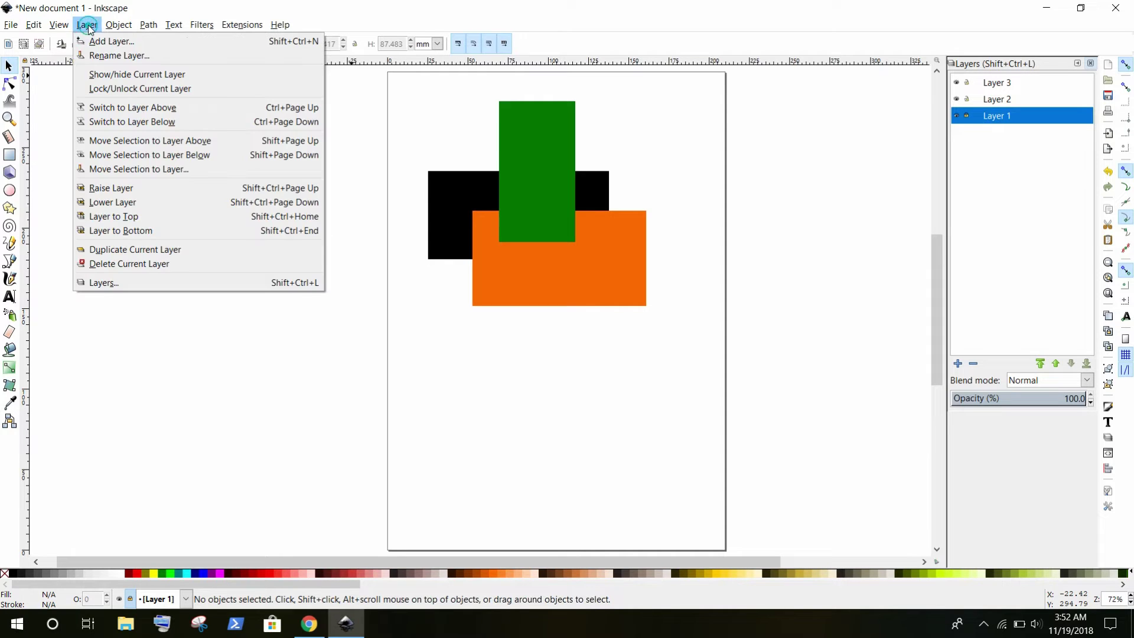
{"action": "left_click", "coordinate": [112, 55]}
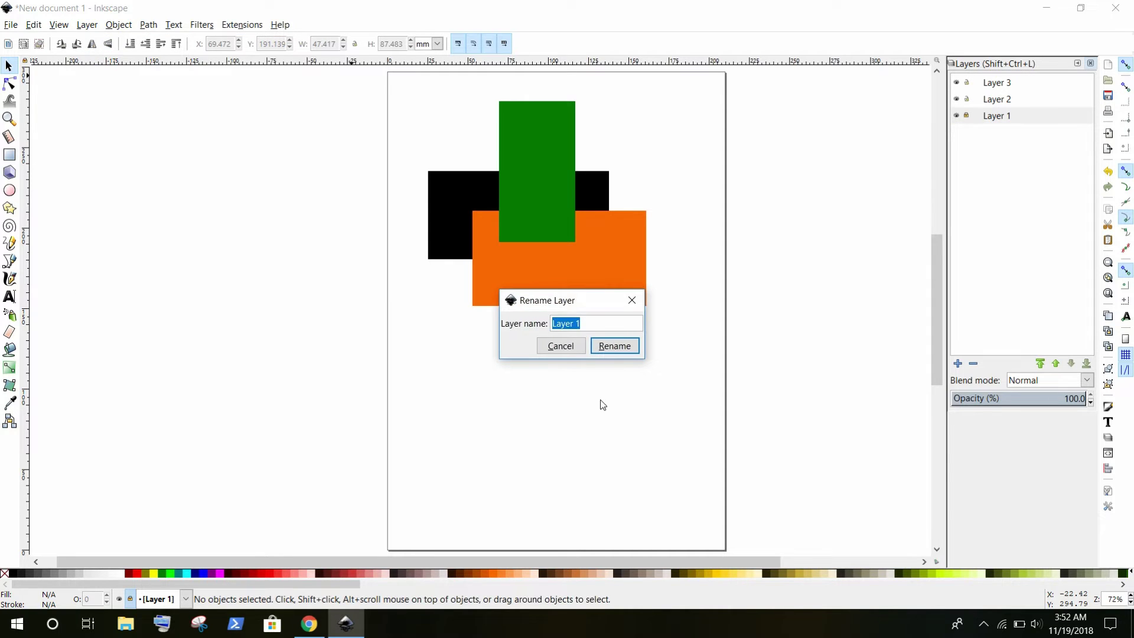
{"action": "type", "text": "bottom"}
{"action": "left_click", "coordinate": [608, 348]}
Step: Rename Layer 3 as "top" directly in the layer list
{"action": "left_click", "coordinate": [1014, 105]}
{"action": "left_click", "coordinate": [1008, 84]}
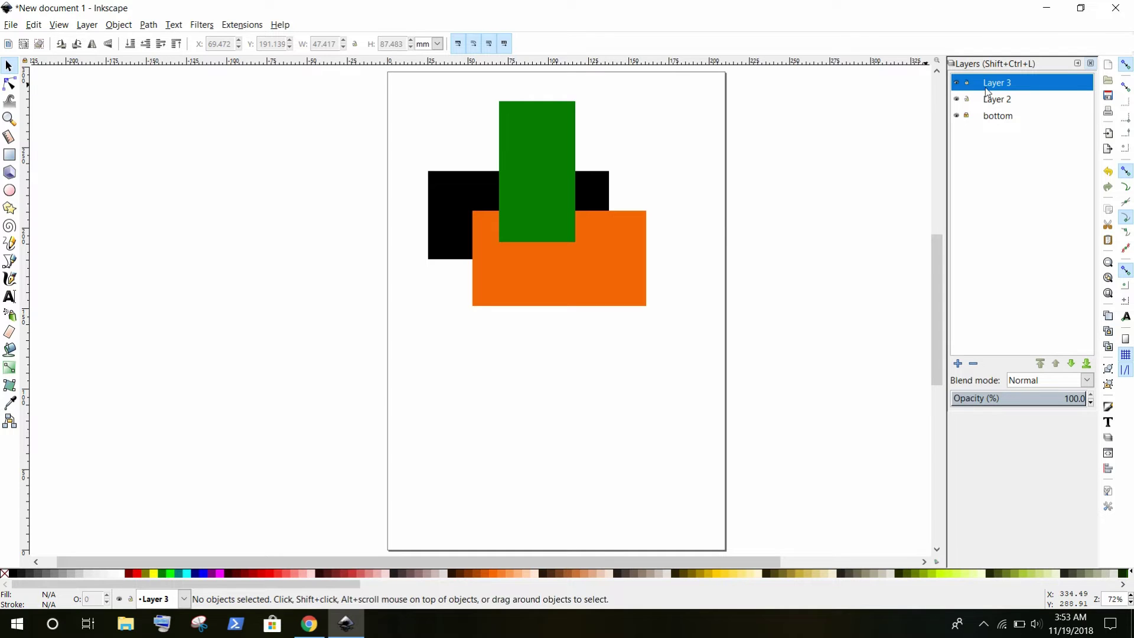
{"action": "left_click", "coordinate": [997, 87]}
{"action": "key", "text": "BackSpace"}
{"action": "type", "text": "top"}
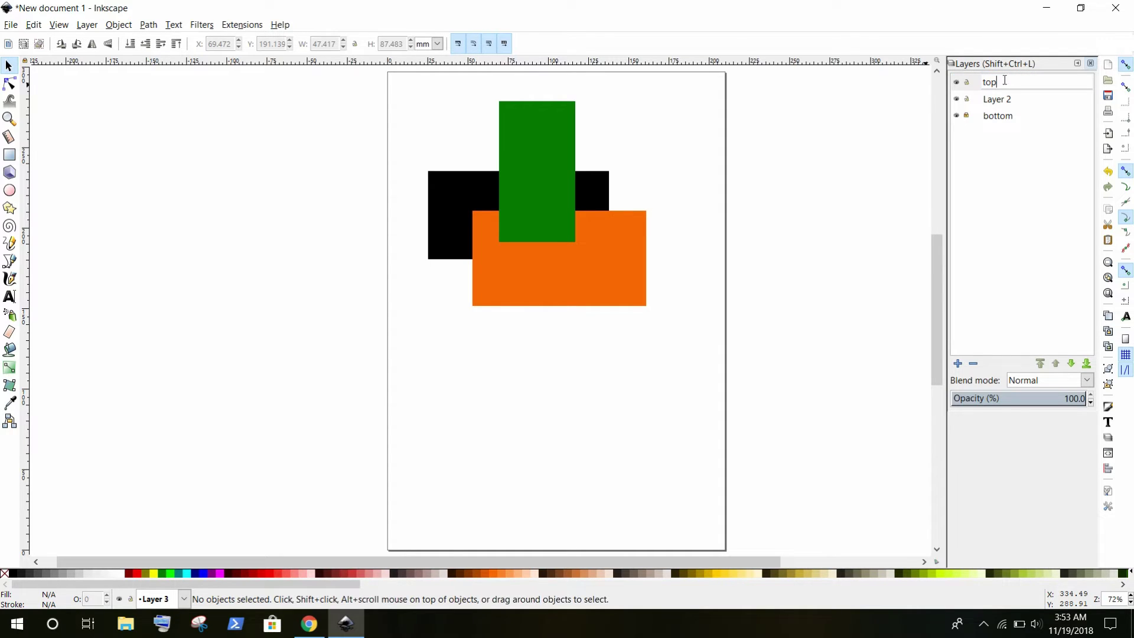
Step: Rename Layer 2 as "middle" directly in the layer list
{"action": "left_click", "coordinate": [996, 98]}
{"action": "left_click", "coordinate": [995, 99]}
{"action": "type", "text": "middle"}
{"action": "key", "text": "Return"}
Step: Switch among the bottom, middle and top layers and make the middle layer current
{"action": "left_click", "coordinate": [1018, 115]}
{"action": "left_click", "coordinate": [1007, 99]}
{"action": "left_click", "coordinate": [1004, 82]}
{"action": "left_click", "coordinate": [1007, 99]}
{"action": "left_click", "coordinate": [1004, 82]}
{"action": "left_click", "coordinate": [1004, 99]}
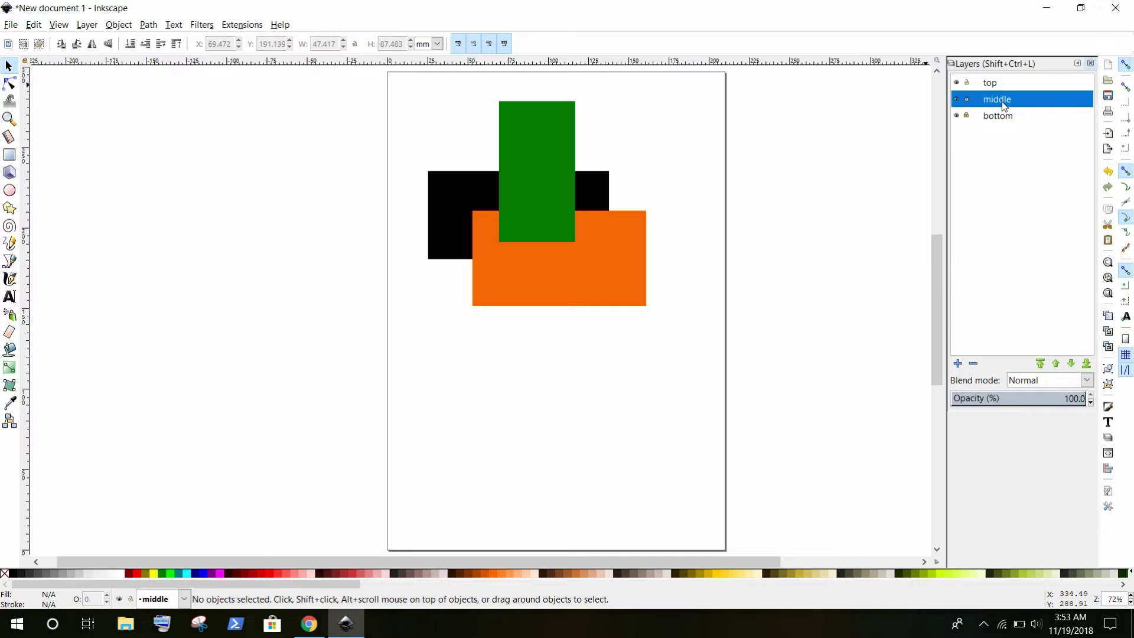
Step: Hide the current middle layer and undo the hiding
{"action": "left_click", "coordinate": [86, 26]}
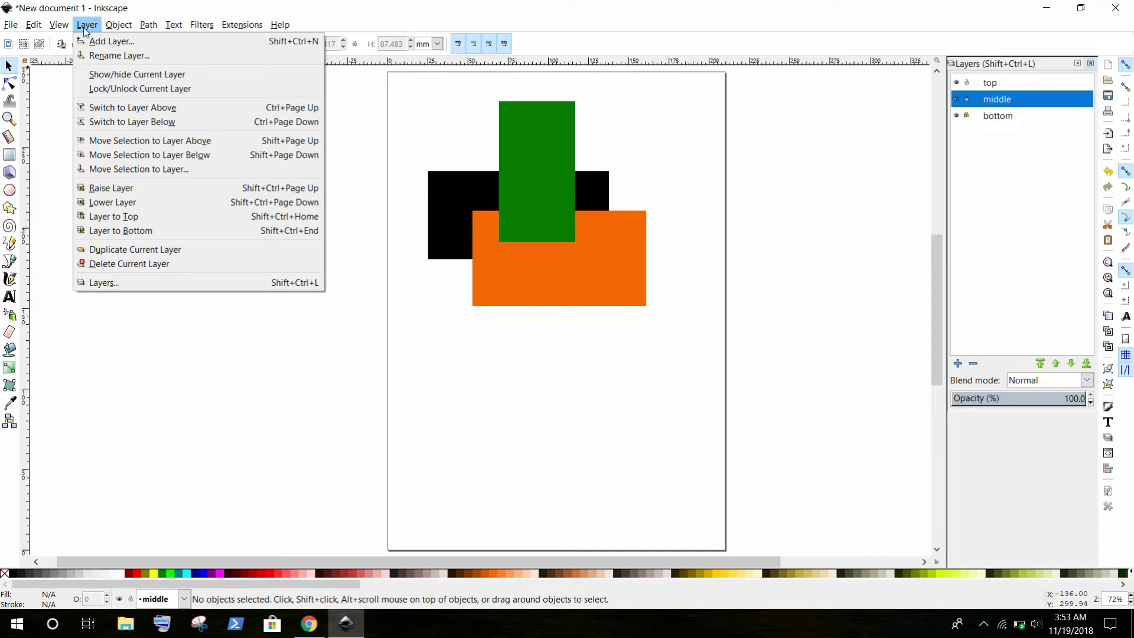
{"action": "left_click", "coordinate": [110, 76]}
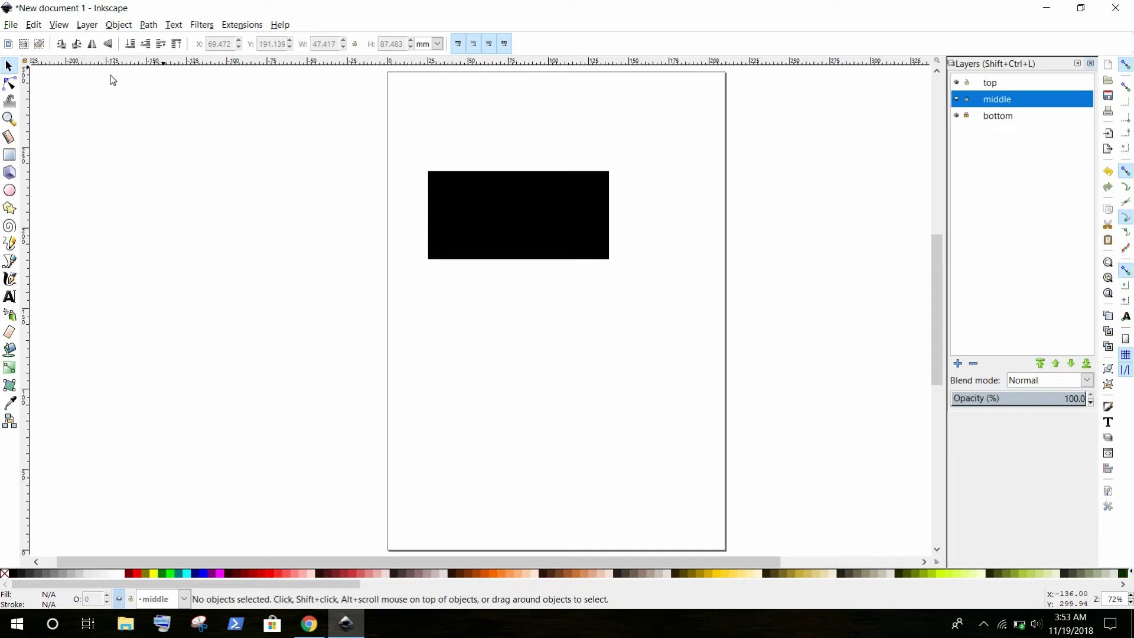
{"action": "key", "text": "ctrl+z"}
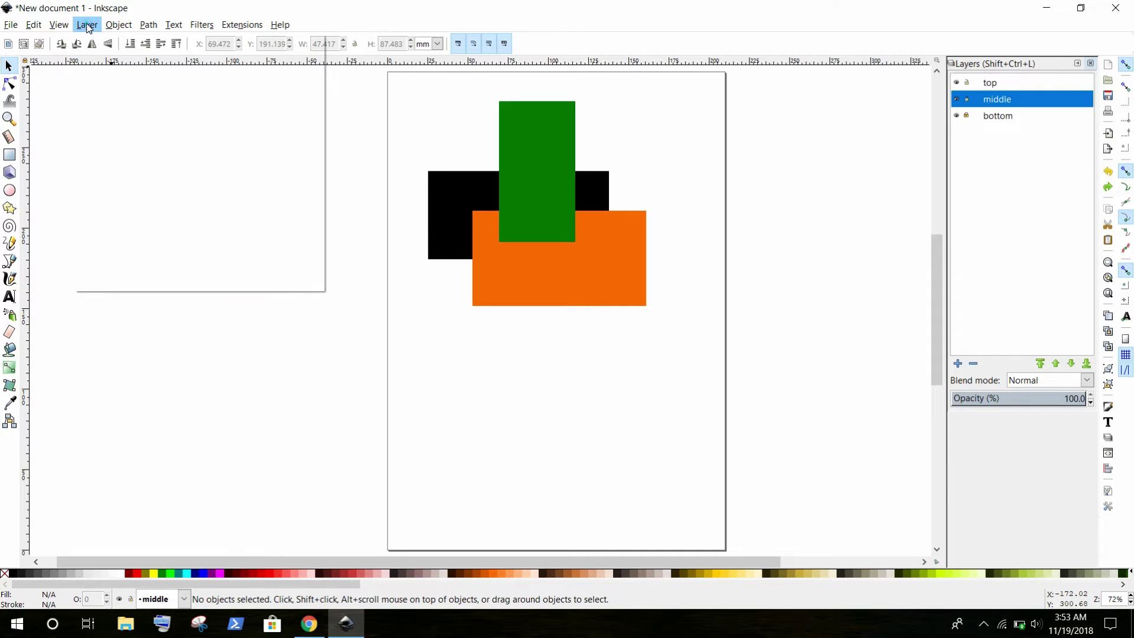
Step: Lock the current middle layer and unlock it again
{"action": "left_click", "coordinate": [87, 26]}
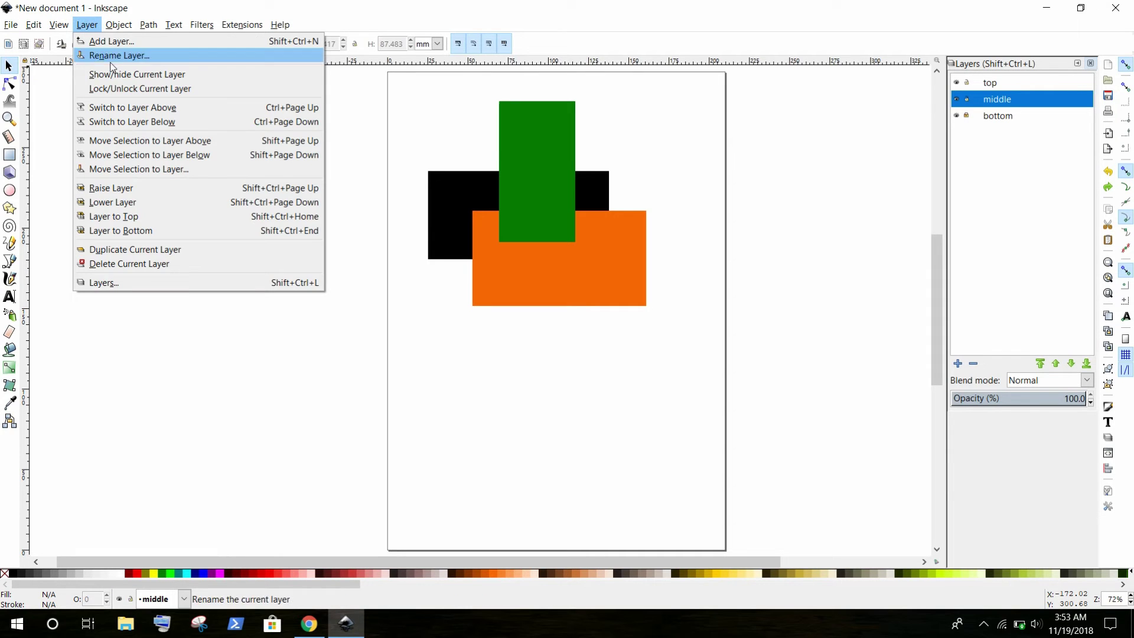
{"action": "left_click", "coordinate": [128, 89]}
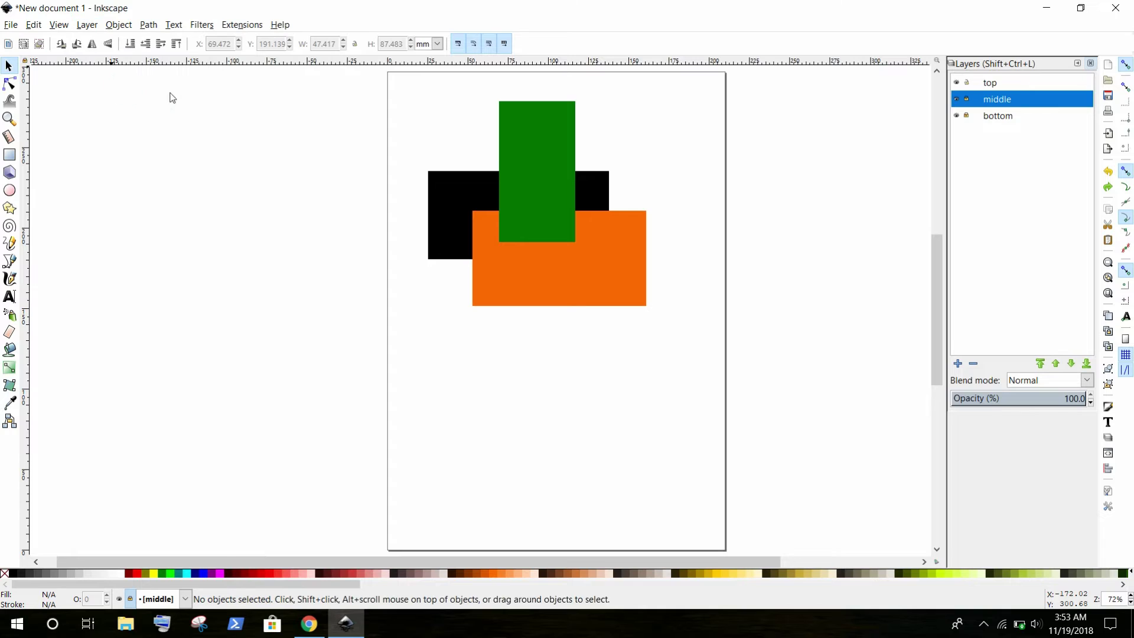
{"action": "left_click", "coordinate": [967, 100]}
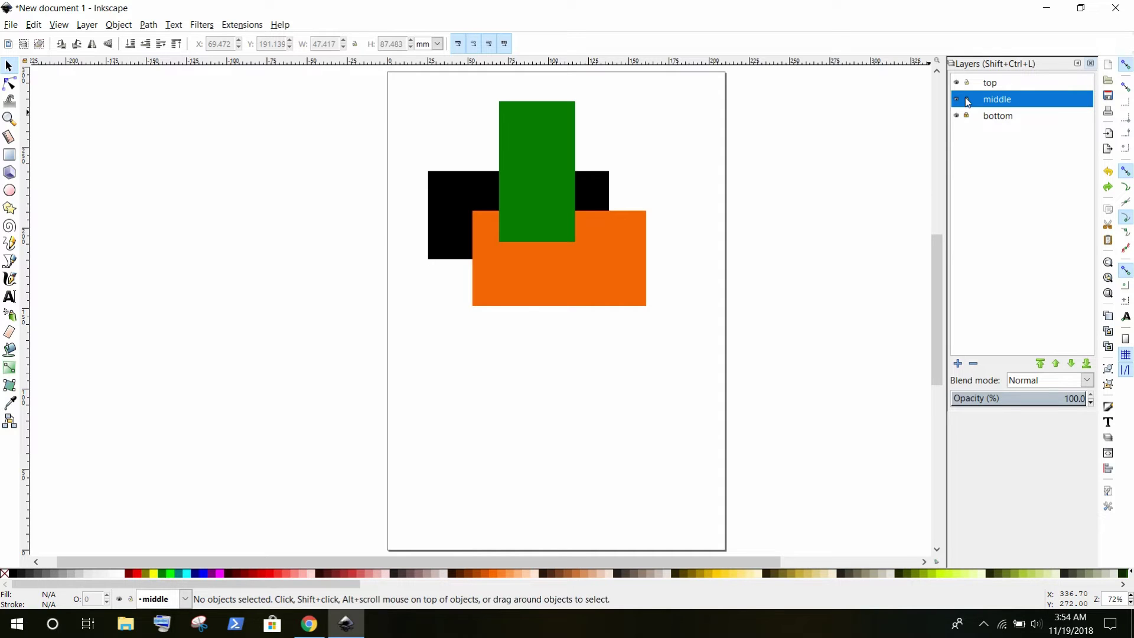
Step: Hide and show the bottom and middle layers in turn to check which rectangles each one holds
{"action": "left_click", "coordinate": [998, 115]}
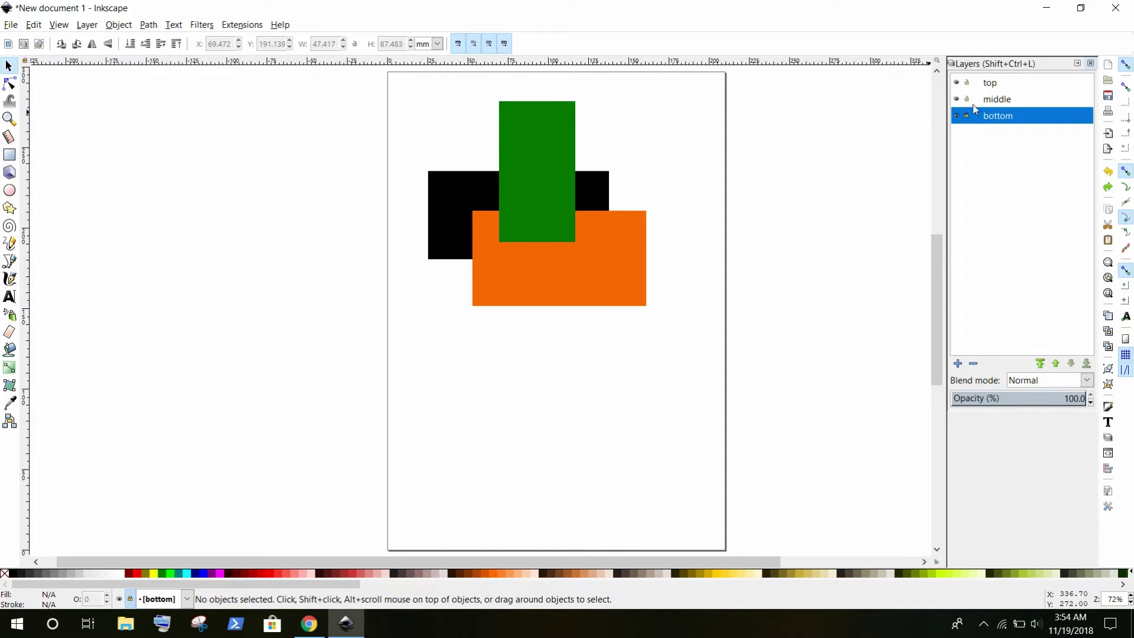
{"action": "left_click", "coordinate": [957, 116]}
{"action": "left_click", "coordinate": [957, 115]}
{"action": "left_click", "coordinate": [957, 99]}
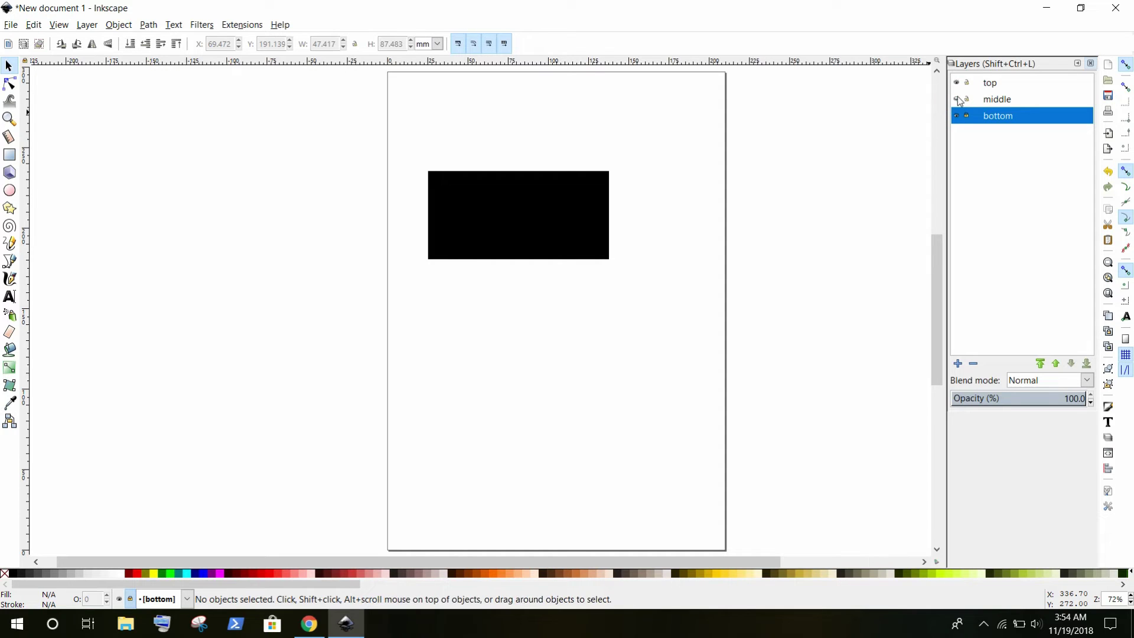
{"action": "left_click", "coordinate": [957, 100]}
{"action": "left_click", "coordinate": [957, 116]}
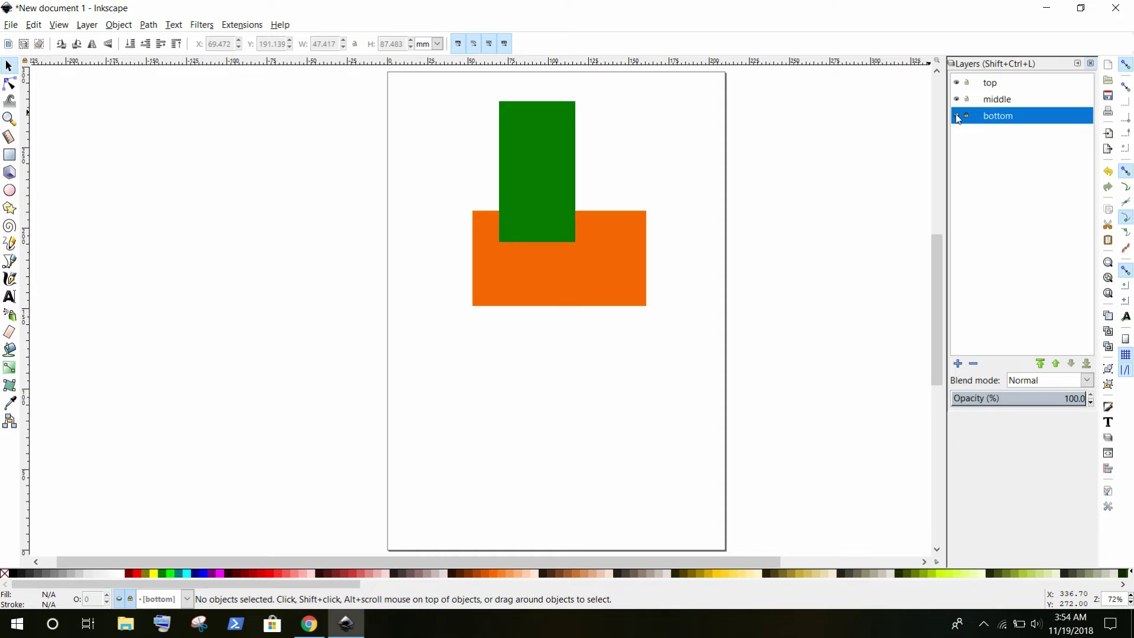
{"action": "left_click", "coordinate": [957, 116]}
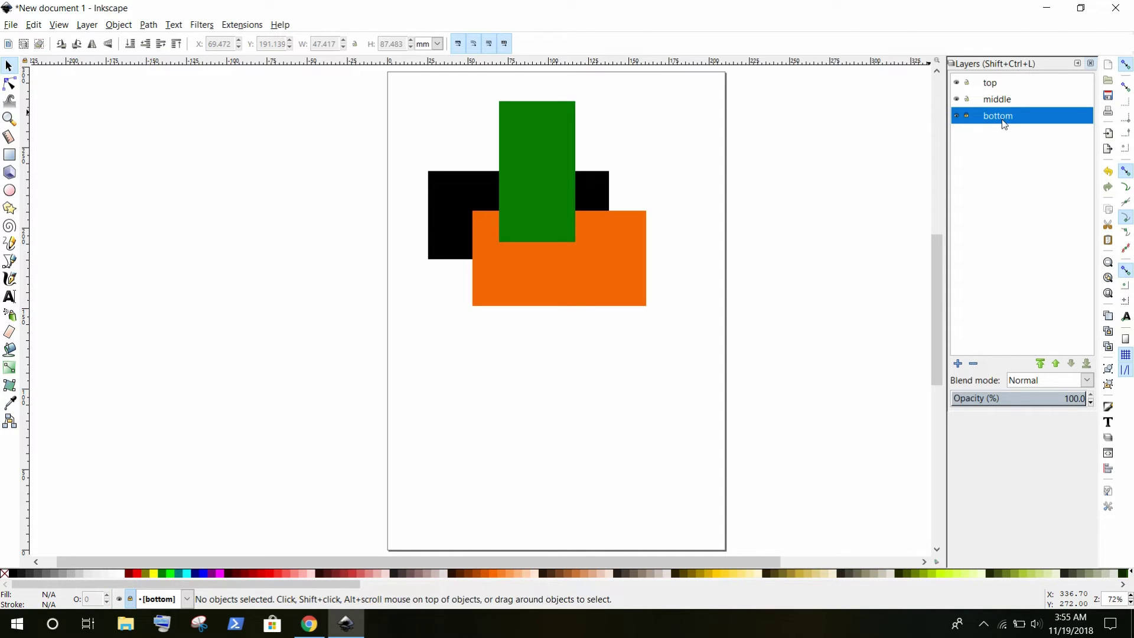
Step: Select the orange rectangle and toggle the middle layer's visibility off and on to check that it belongs there
{"action": "left_click", "coordinate": [995, 100]}
{"action": "left_click", "coordinate": [957, 100]}
{"action": "left_click", "coordinate": [957, 100]}
{"action": "left_click", "coordinate": [555, 260]}
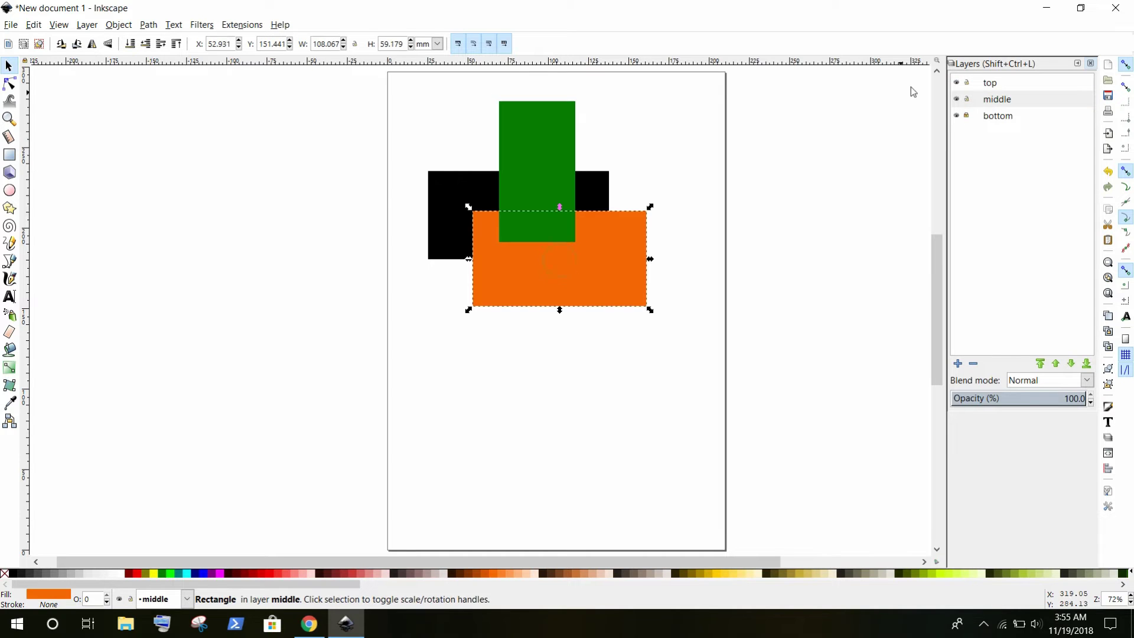
{"action": "left_click", "coordinate": [958, 100]}
{"action": "left_click", "coordinate": [957, 99]}
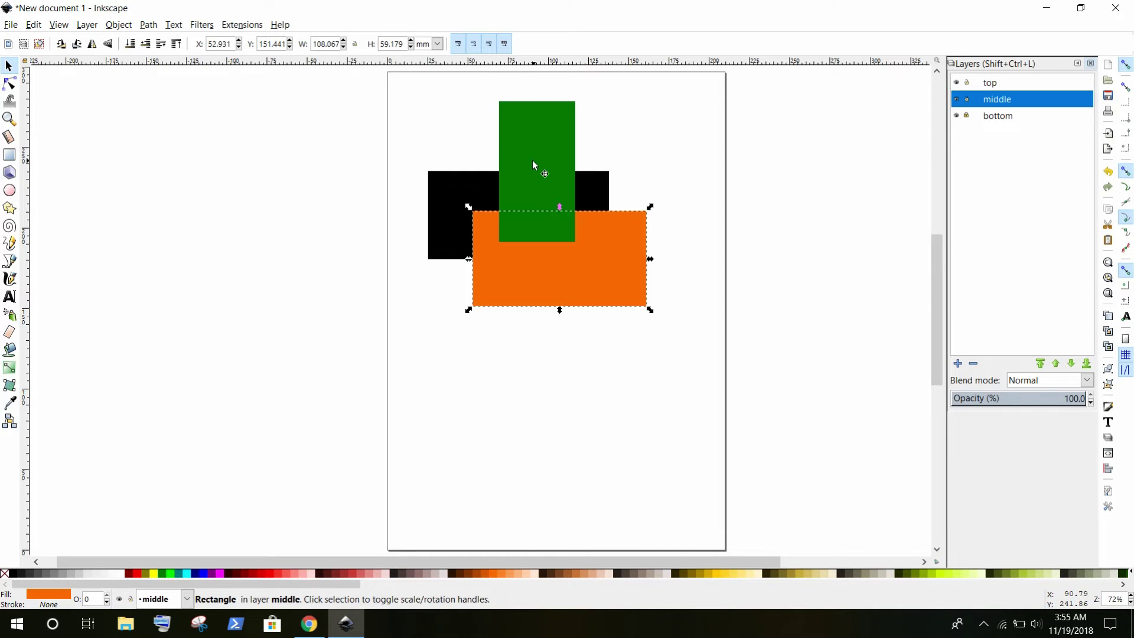
Step: Move the green rectangle from the middle layer to the top layer above it and make the top layer current
{"action": "left_click", "coordinate": [534, 165]}
{"action": "left_click", "coordinate": [990, 84]}
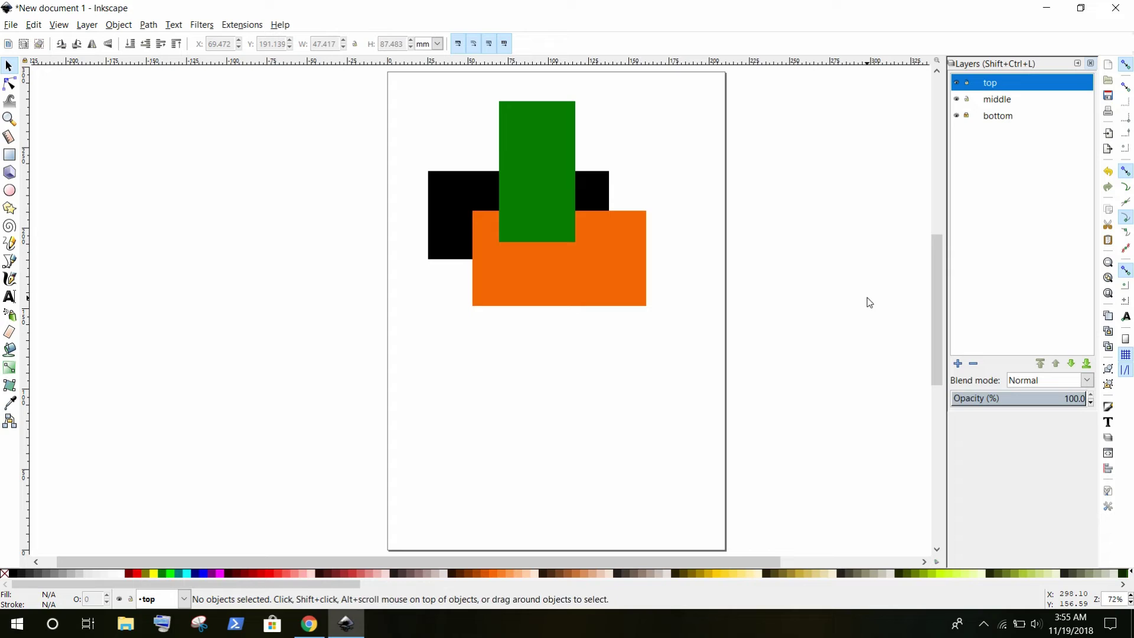
{"action": "left_click", "coordinate": [526, 129]}
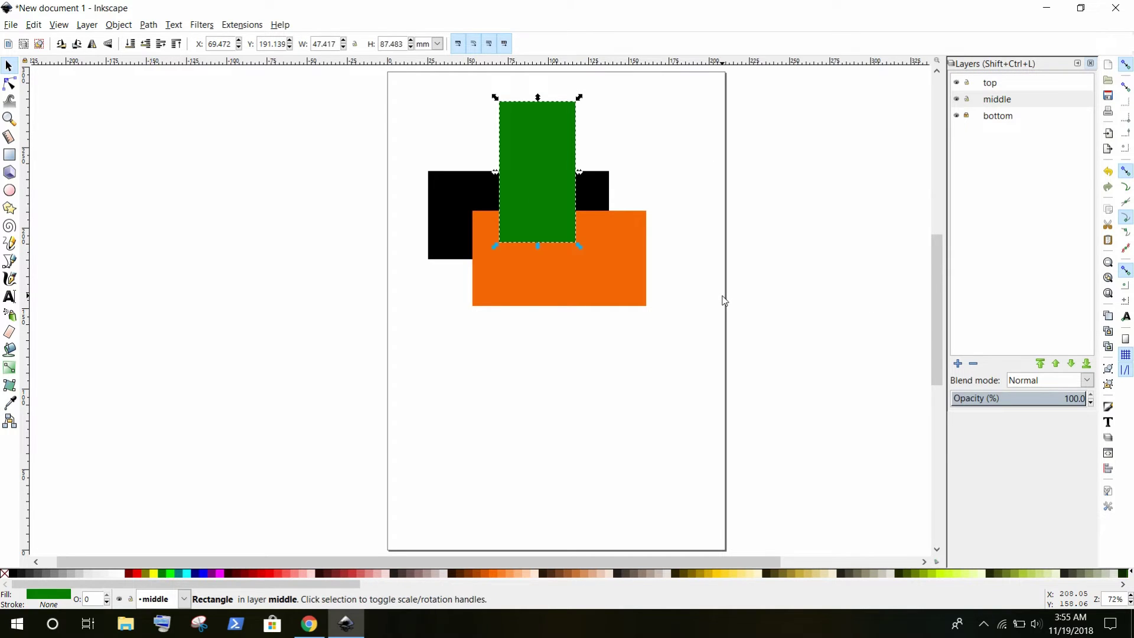
{"action": "left_click", "coordinate": [86, 26]}
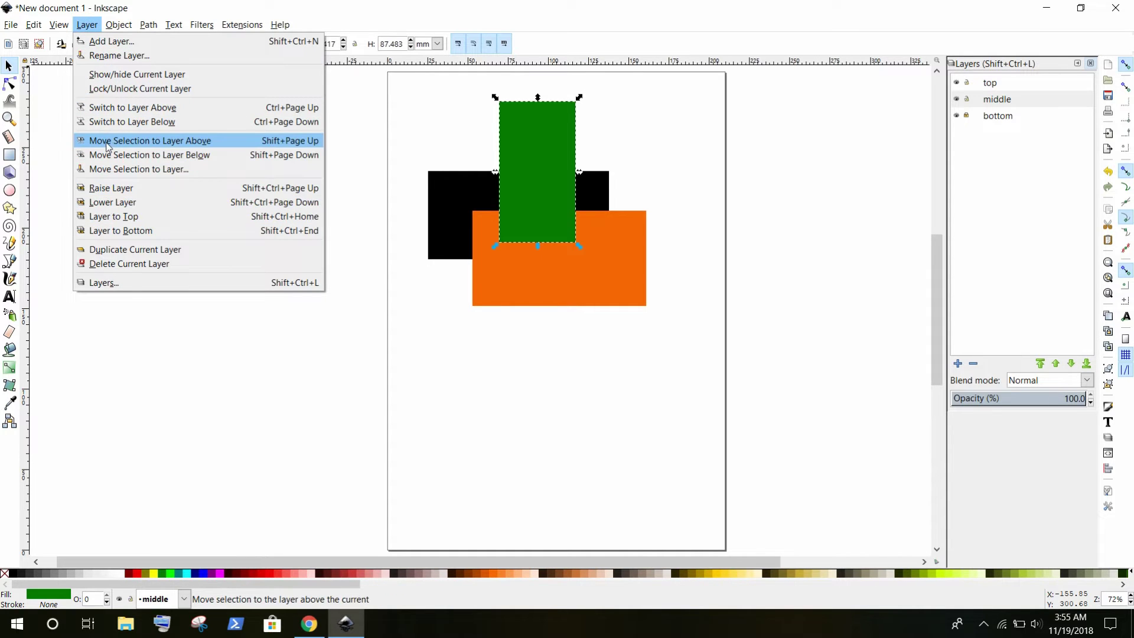
{"action": "left_click", "coordinate": [201, 145]}
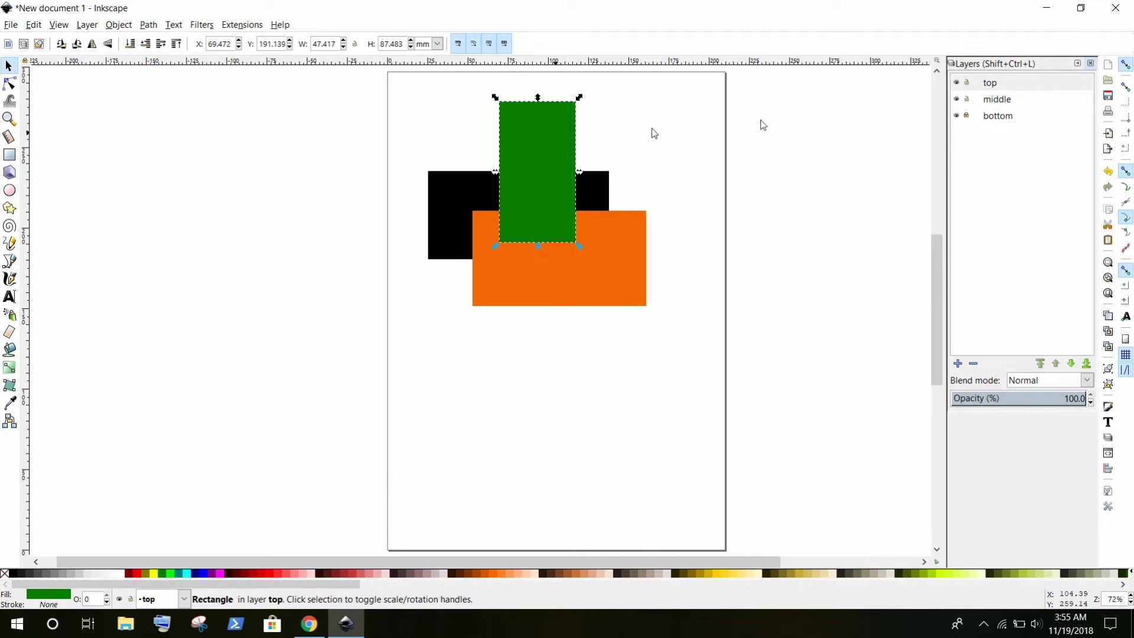
{"action": "left_click", "coordinate": [959, 83]}
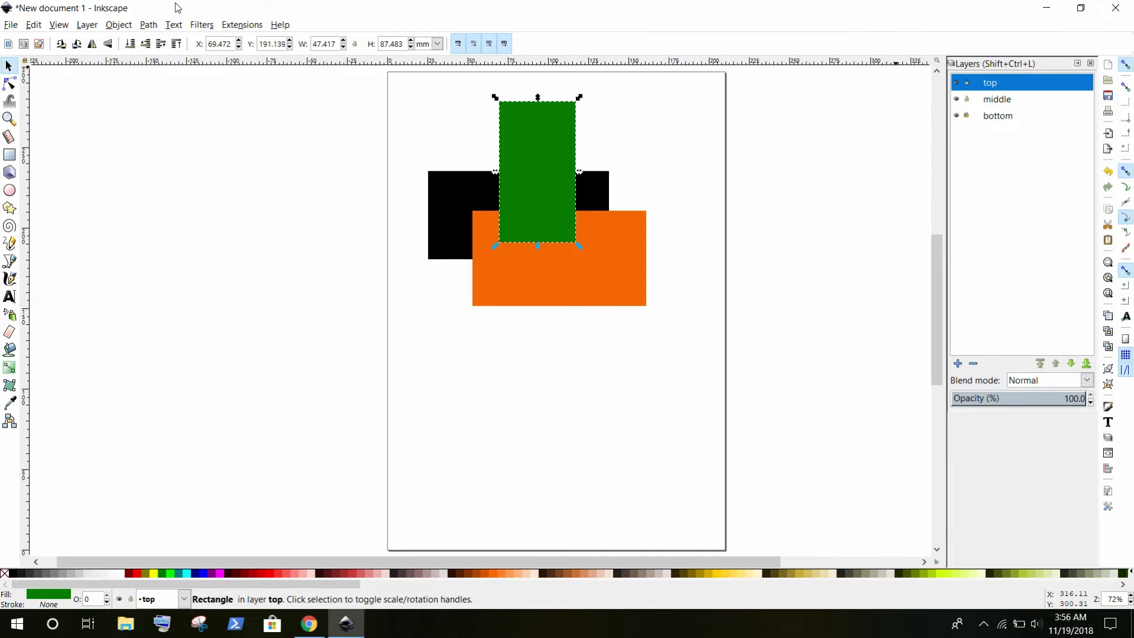
Step: Select the green rectangle and move it from the top layer to the middle layer below
{"action": "left_click", "coordinate": [87, 25]}
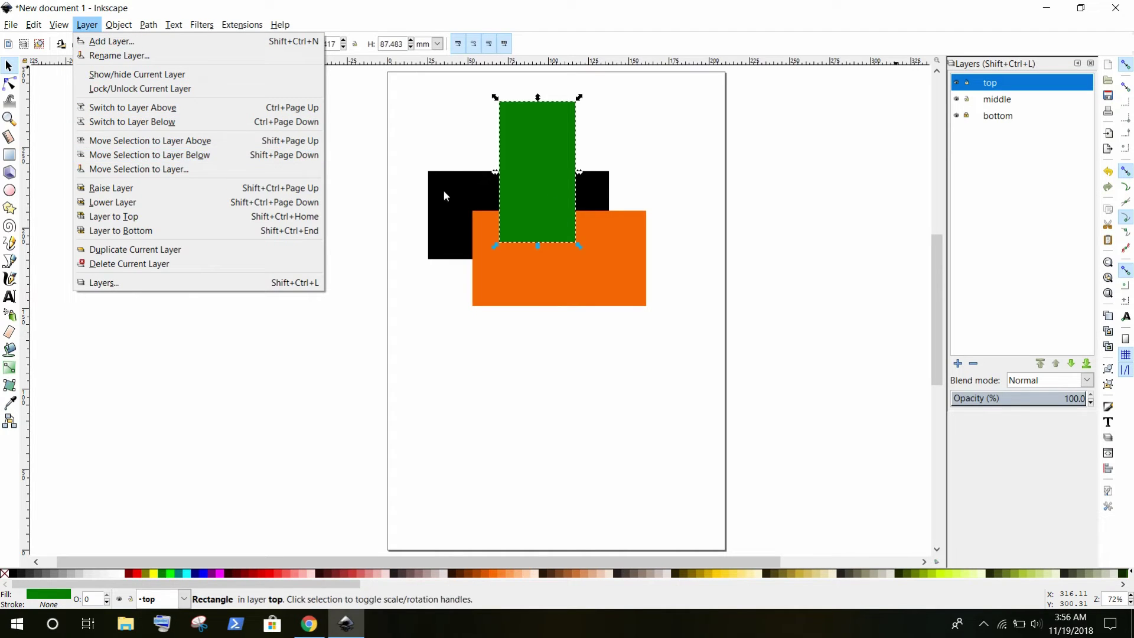
{"action": "left_click", "coordinate": [574, 268]}
{"action": "left_click", "coordinate": [571, 269]}
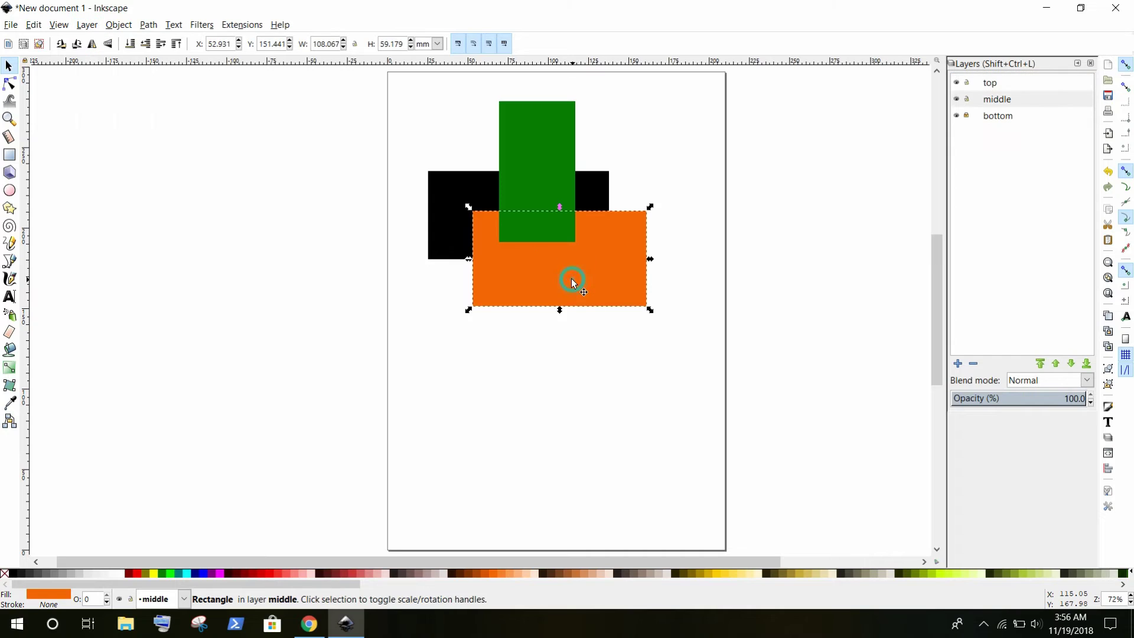
{"action": "left_click", "coordinate": [551, 152]}
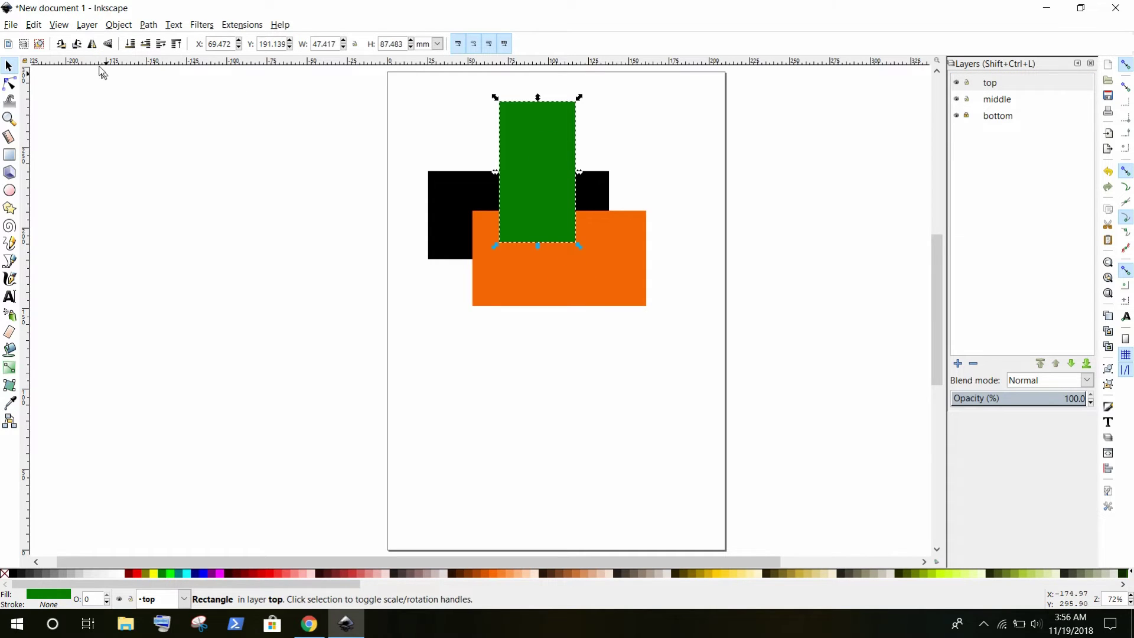
{"action": "left_click", "coordinate": [87, 26]}
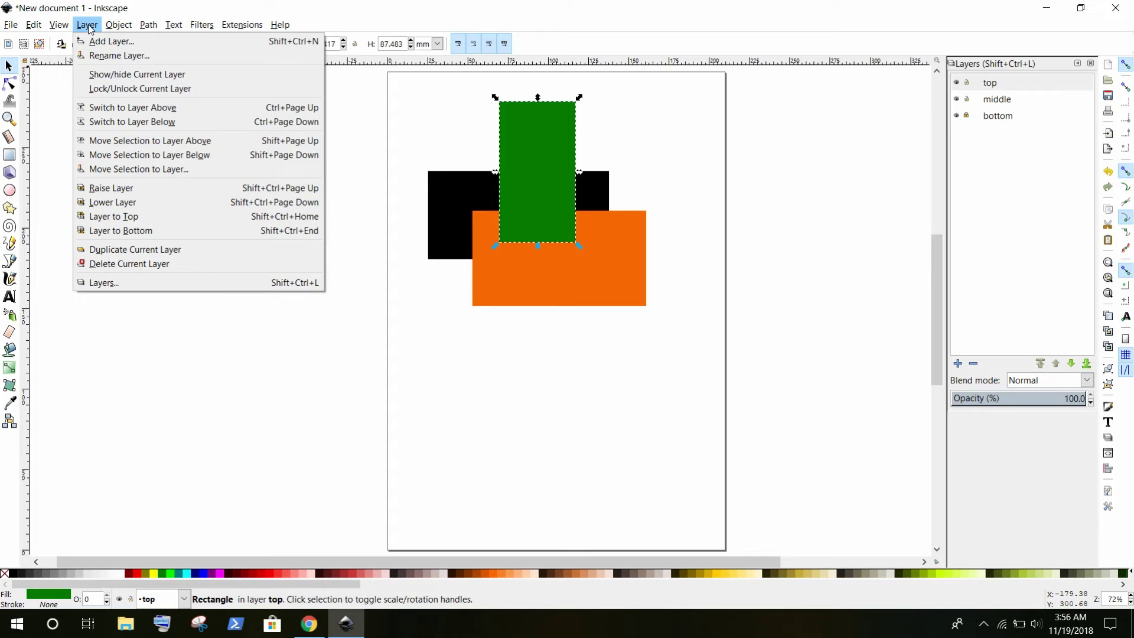
{"action": "left_click", "coordinate": [183, 154]}
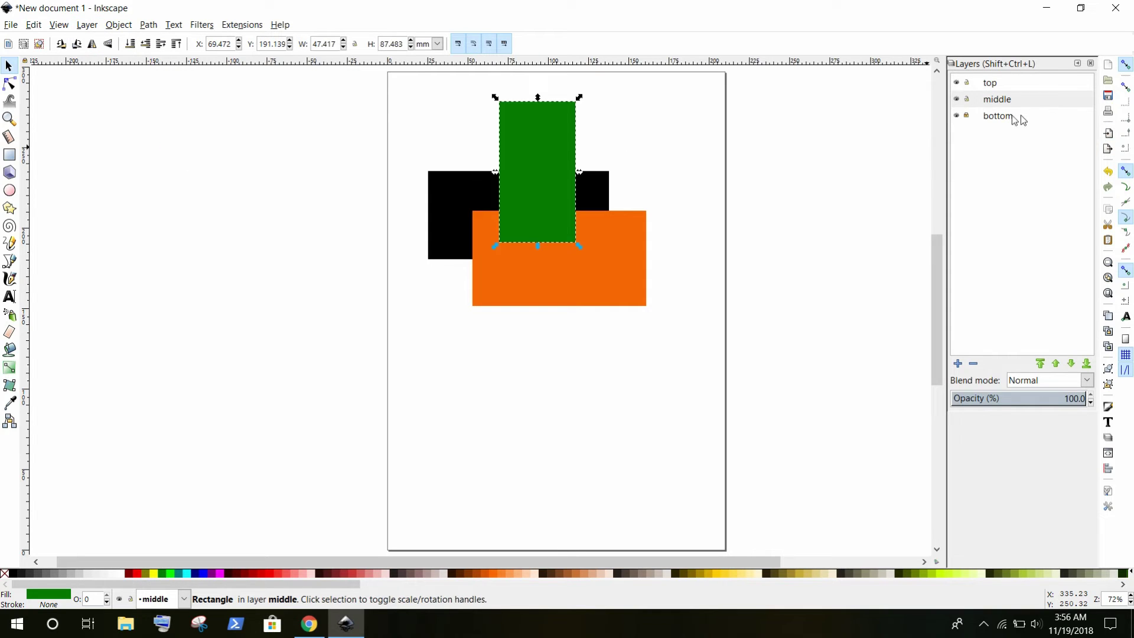
Step: Hide and show the middle layer to check that the green rectangle is on it
{"action": "left_click", "coordinate": [1000, 101]}
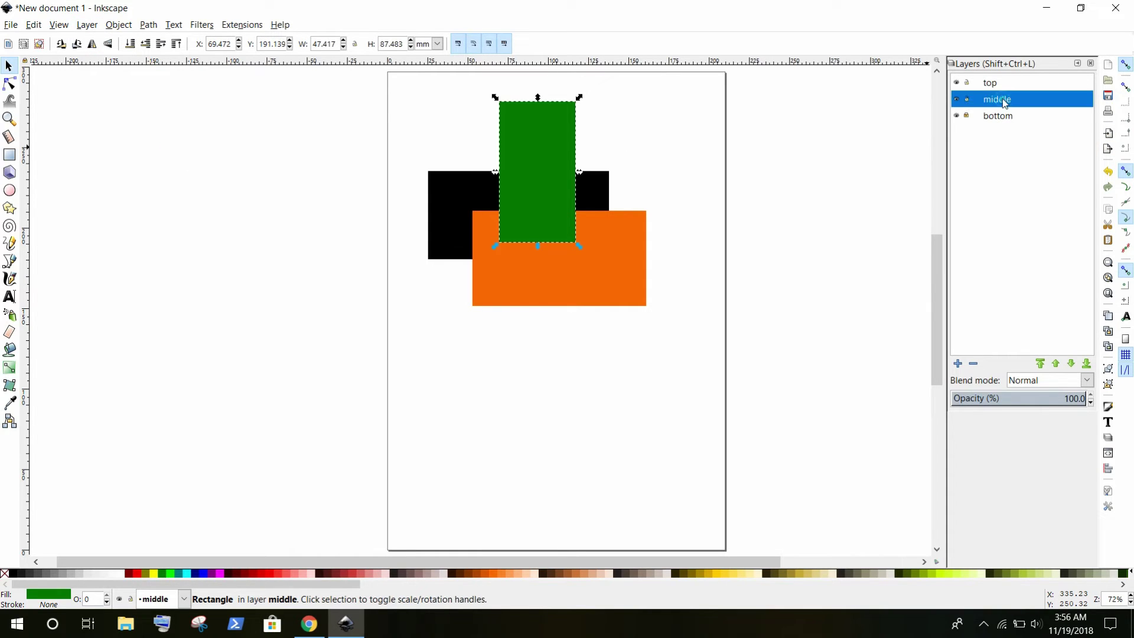
{"action": "left_click", "coordinate": [957, 100]}
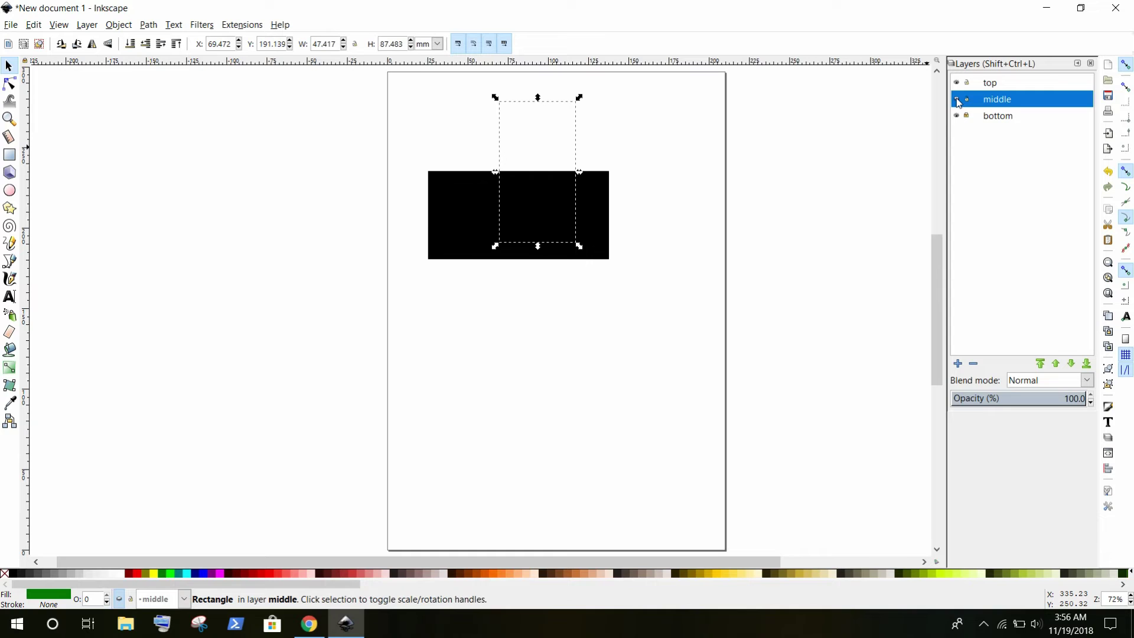
{"action": "left_click", "coordinate": [957, 99]}
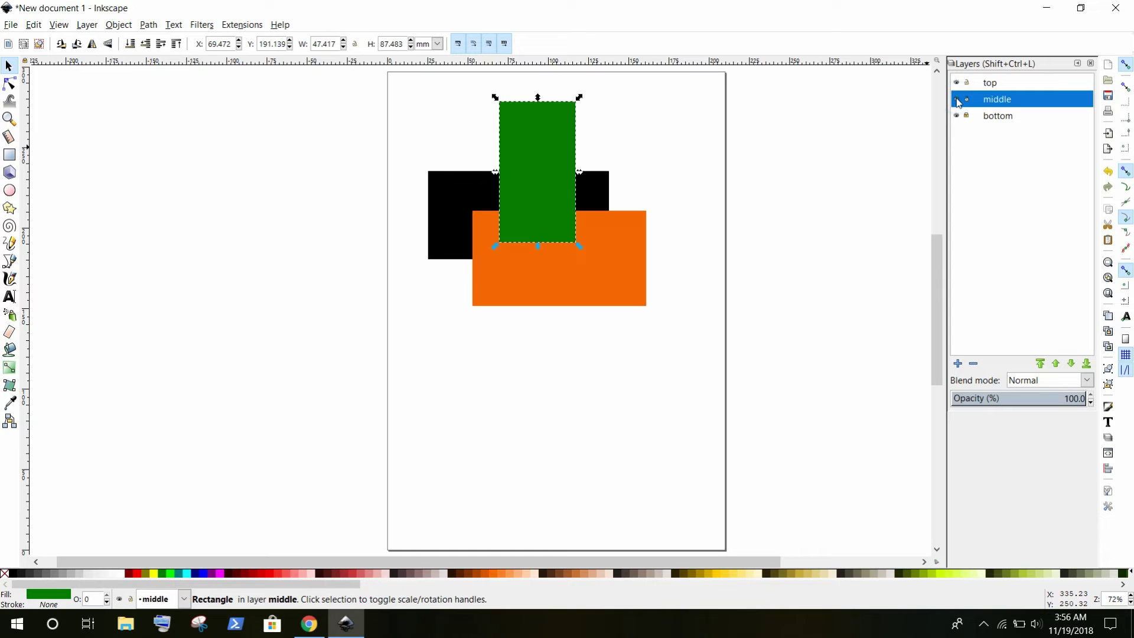
Step: Reselect the green rectangle and move it up to the top layer again
{"action": "left_click", "coordinate": [566, 291]}
{"action": "left_click", "coordinate": [558, 191]}
{"action": "left_click", "coordinate": [86, 24]}
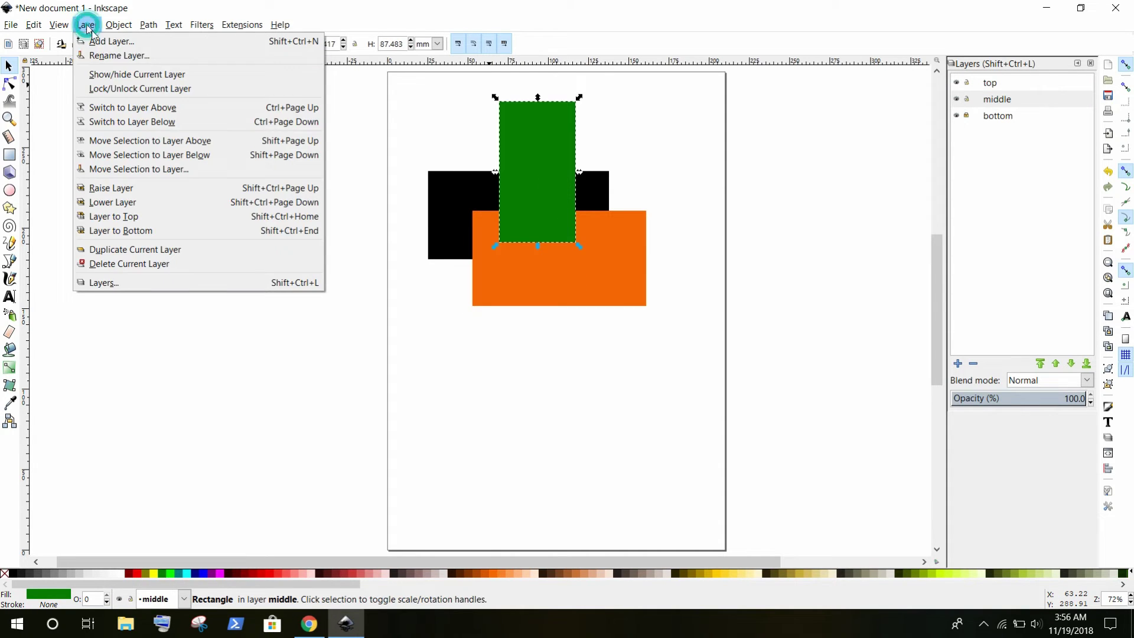
{"action": "left_click", "coordinate": [114, 141]}
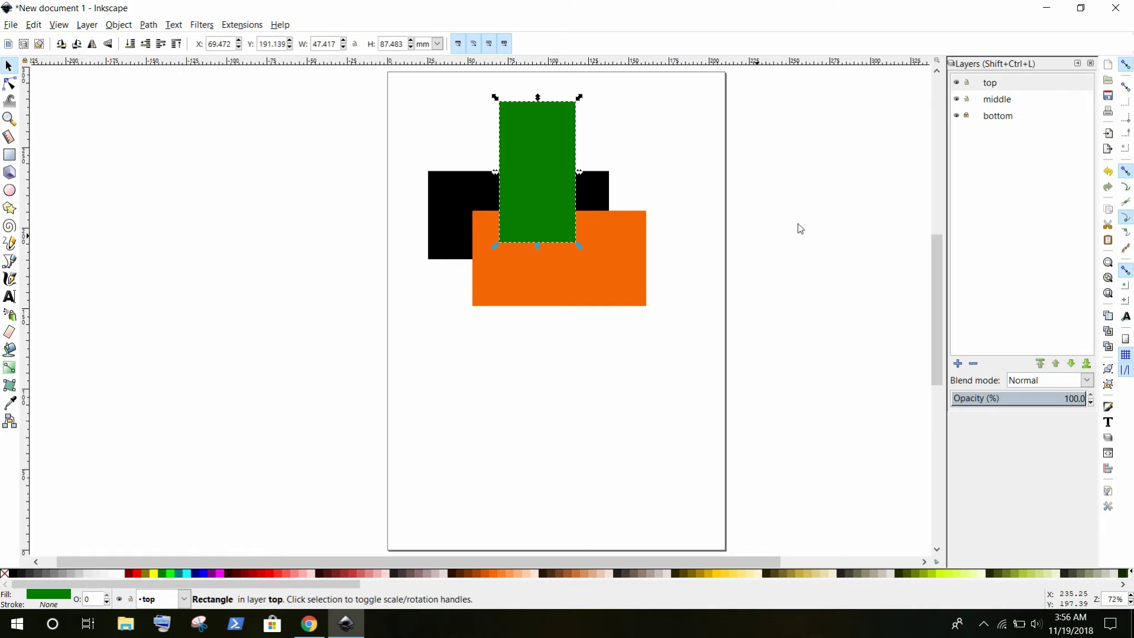
Step: Switch between the top and middle layers and make the top layer current
{"action": "left_click", "coordinate": [995, 87]}
{"action": "left_click", "coordinate": [1000, 102]}
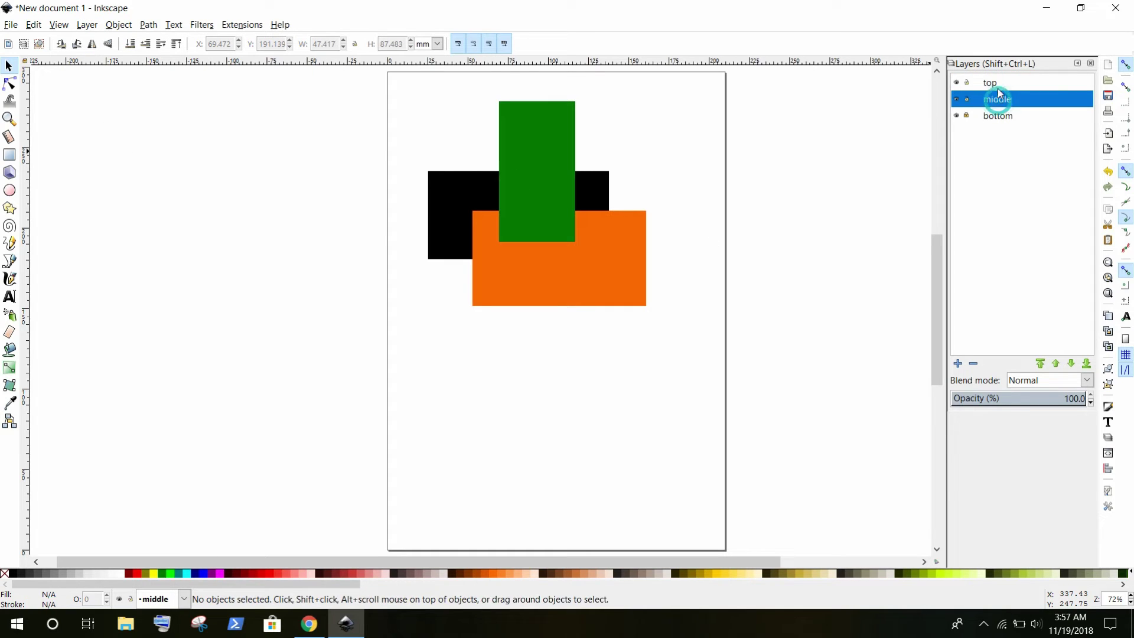
{"action": "left_click", "coordinate": [997, 83]}
{"action": "left_click", "coordinate": [999, 102]}
{"action": "left_click", "coordinate": [995, 83]}
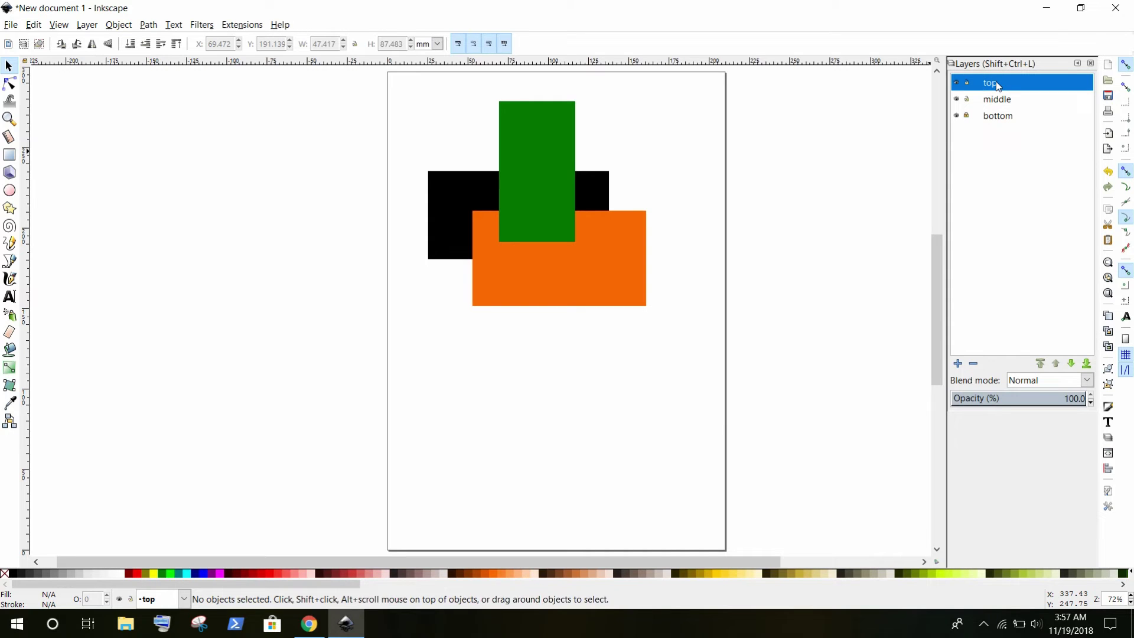
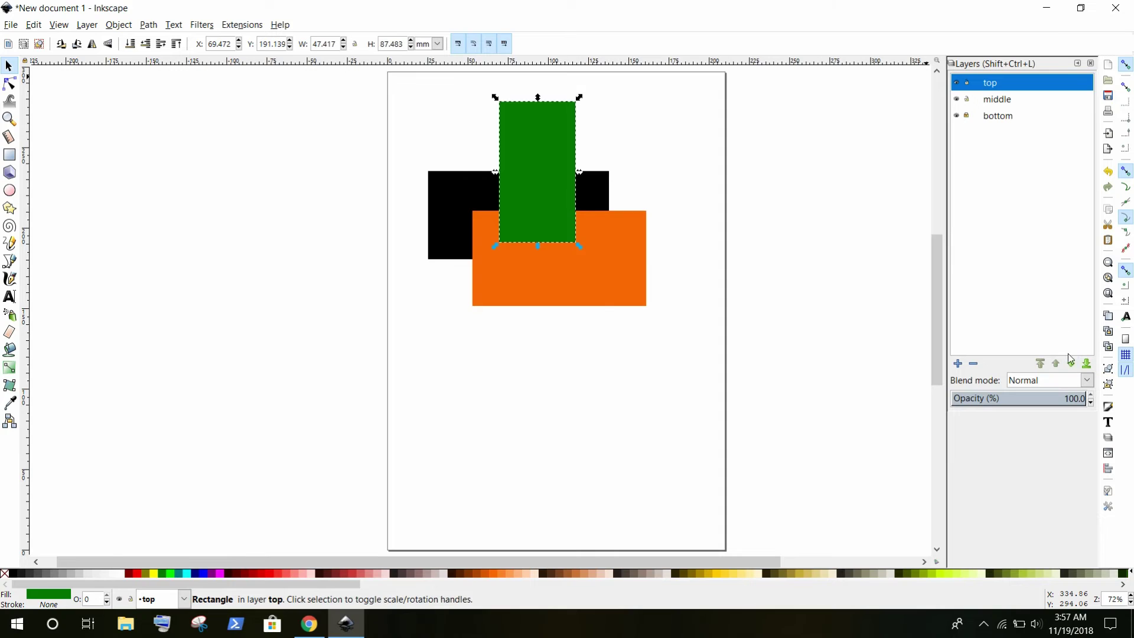
Step: Lower the top layer below the middle layer, and check the orange rectangle's layer by toggling the middle layer's visibility
{"action": "left_click", "coordinate": [1071, 363]}
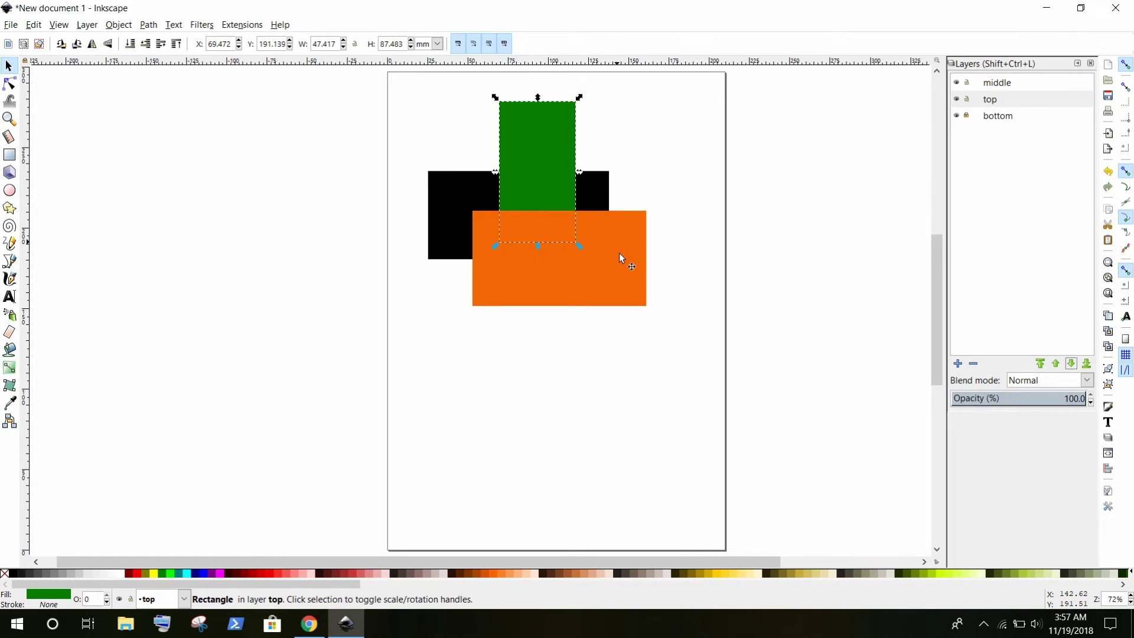
{"action": "left_click", "coordinate": [613, 293]}
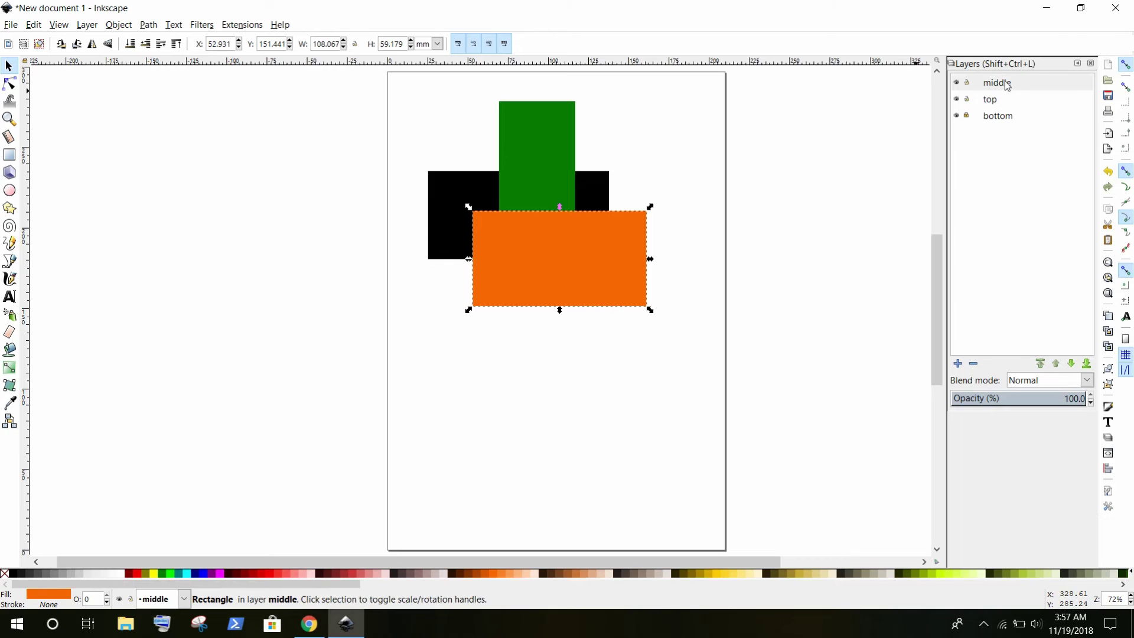
{"action": "left_click", "coordinate": [958, 83]}
{"action": "left_click", "coordinate": [957, 83]}
{"action": "left_click", "coordinate": [957, 83]}
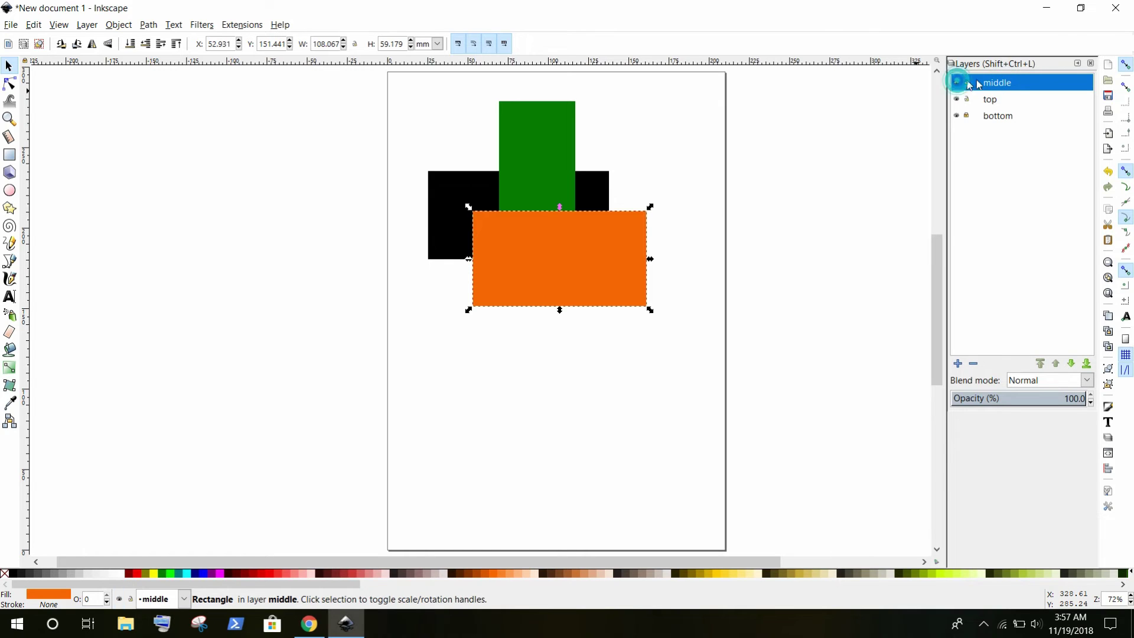
Step: Select the top layer and its green rectangle, and bring that layer back to the top of the layer stack
{"action": "left_click", "coordinate": [995, 100]}
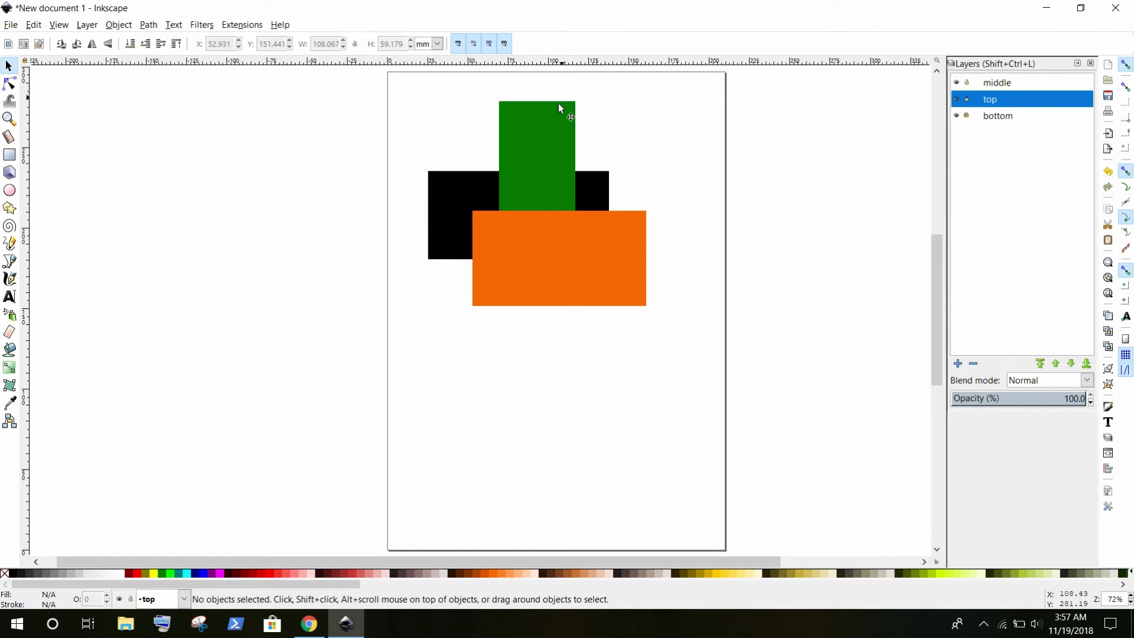
{"action": "left_click", "coordinate": [547, 140]}
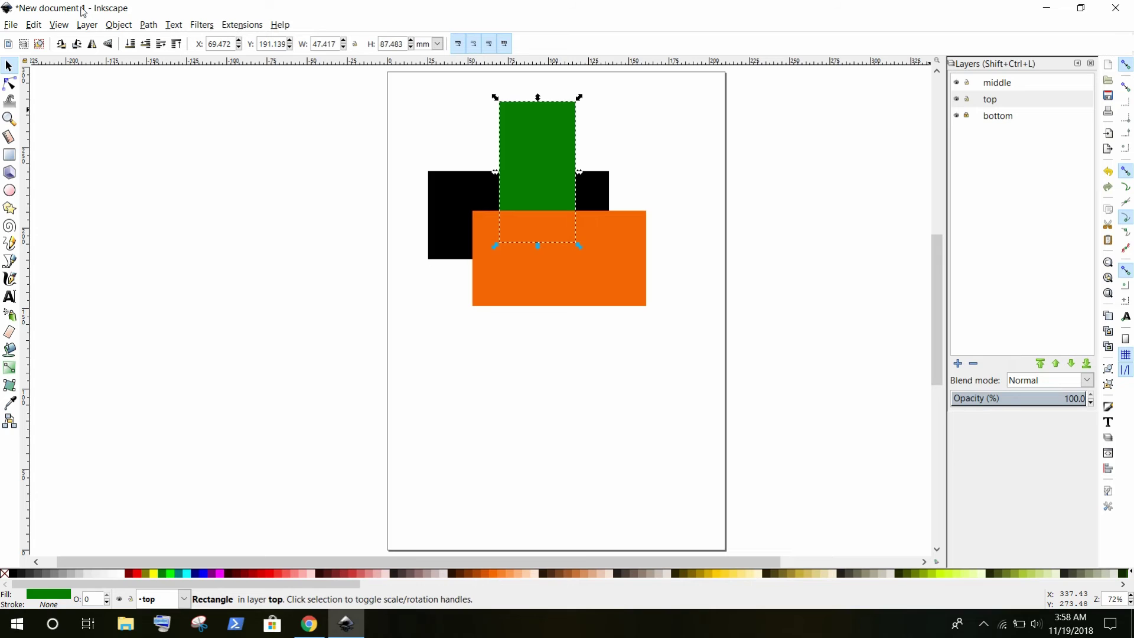
{"action": "left_click", "coordinate": [86, 25]}
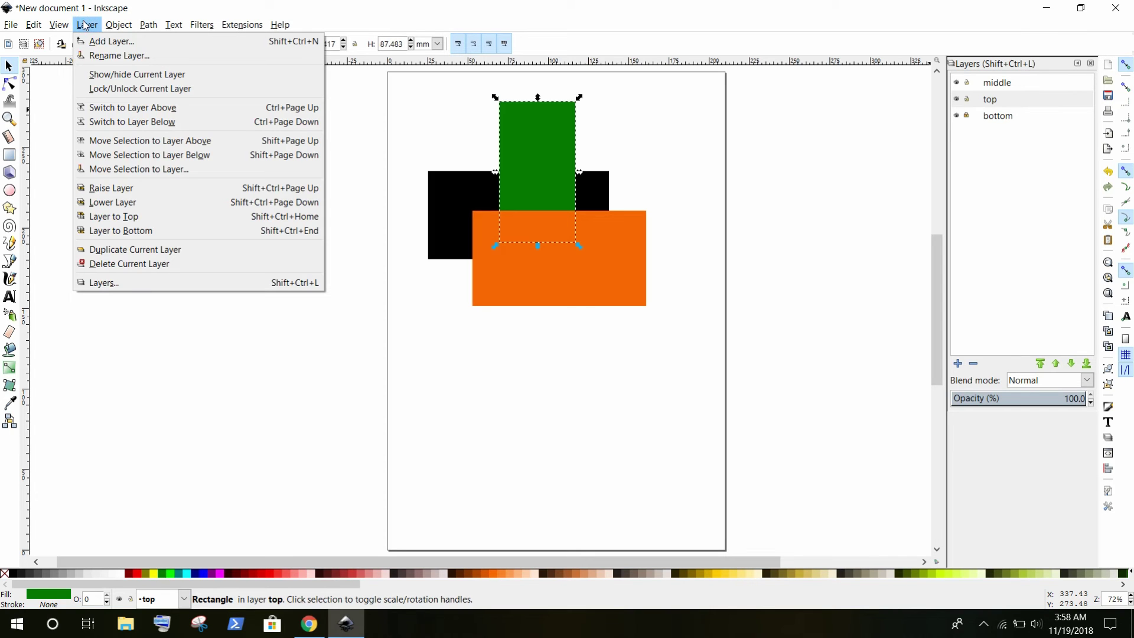
{"action": "left_click", "coordinate": [127, 221]}
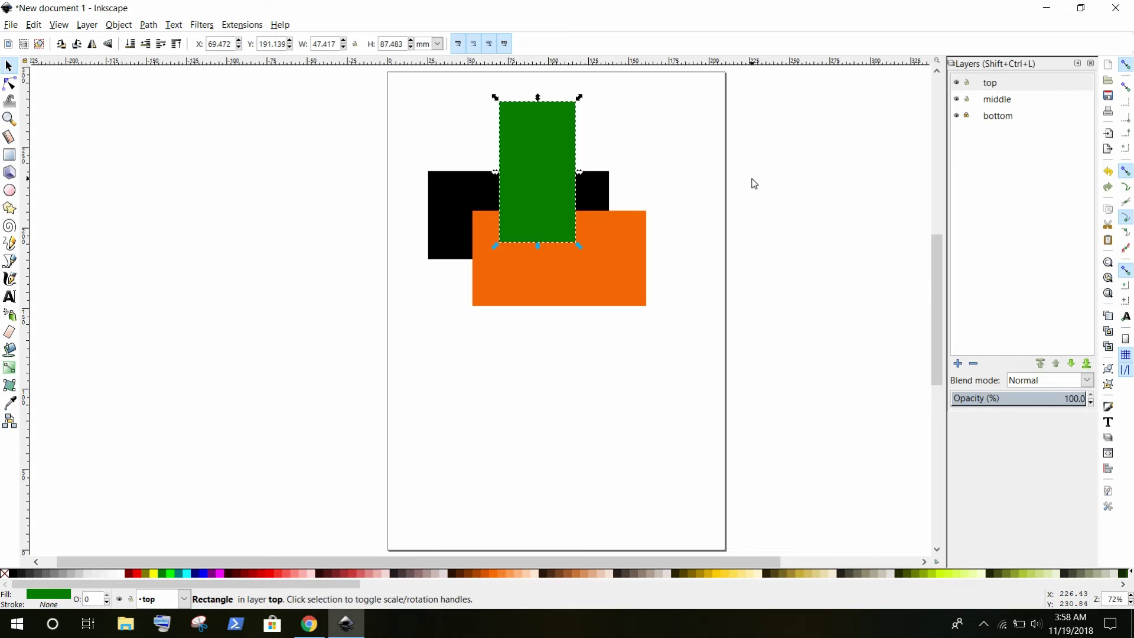
Step: Reselect the green rectangle and its top layer, and send the layer to the bottom of the layer stack
{"action": "left_click", "coordinate": [431, 193]}
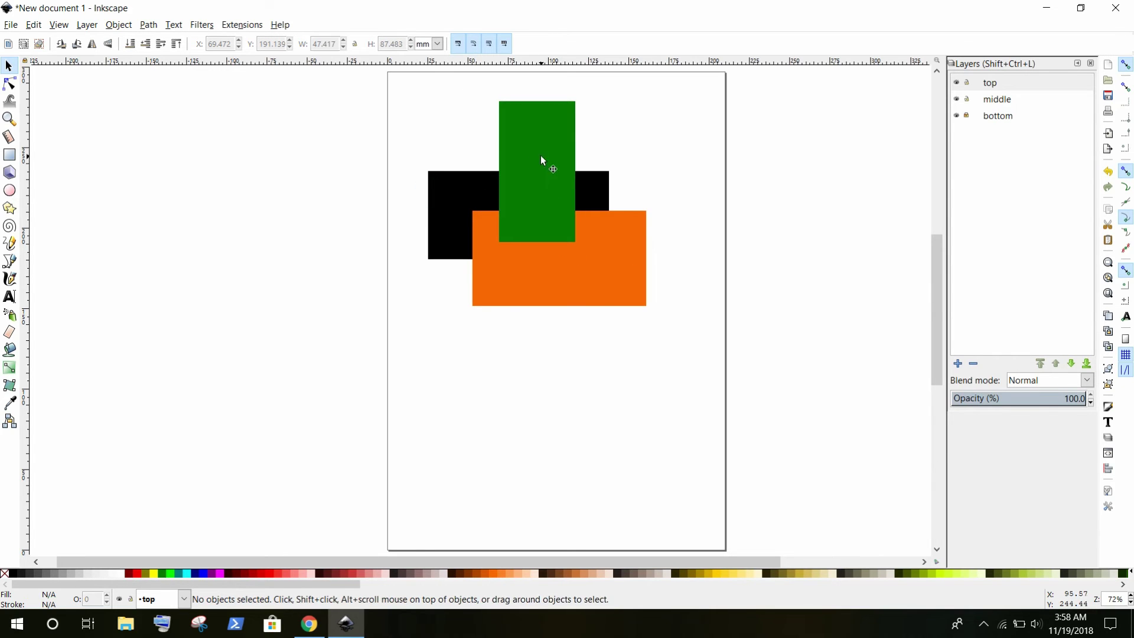
{"action": "left_click", "coordinate": [86, 27]}
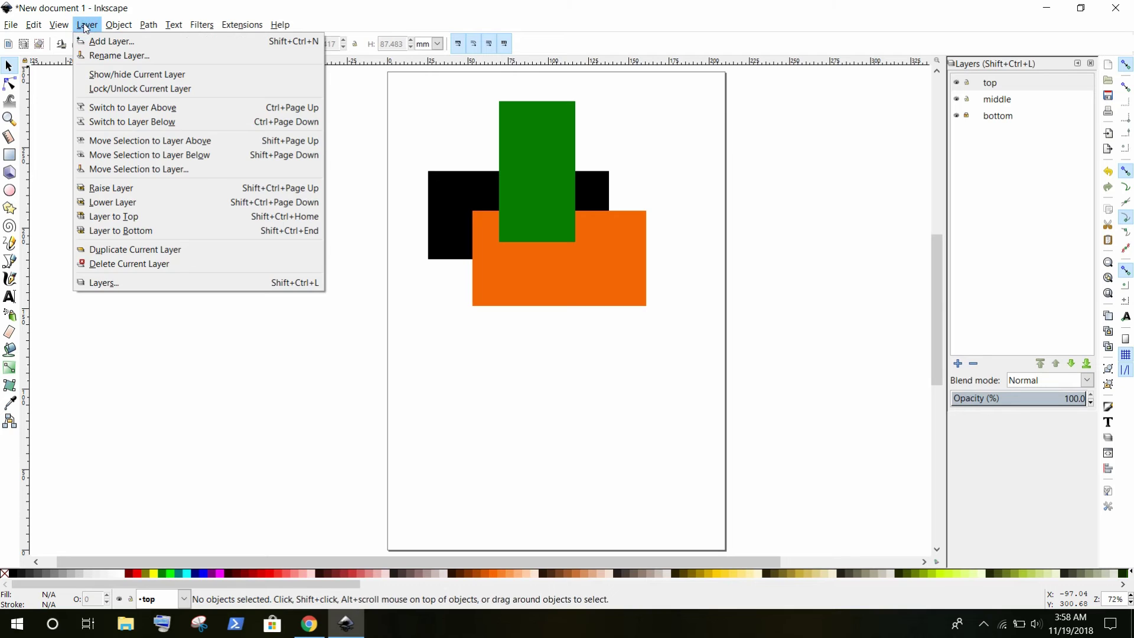
{"action": "left_click", "coordinate": [998, 81]}
{"action": "left_click", "coordinate": [998, 81]}
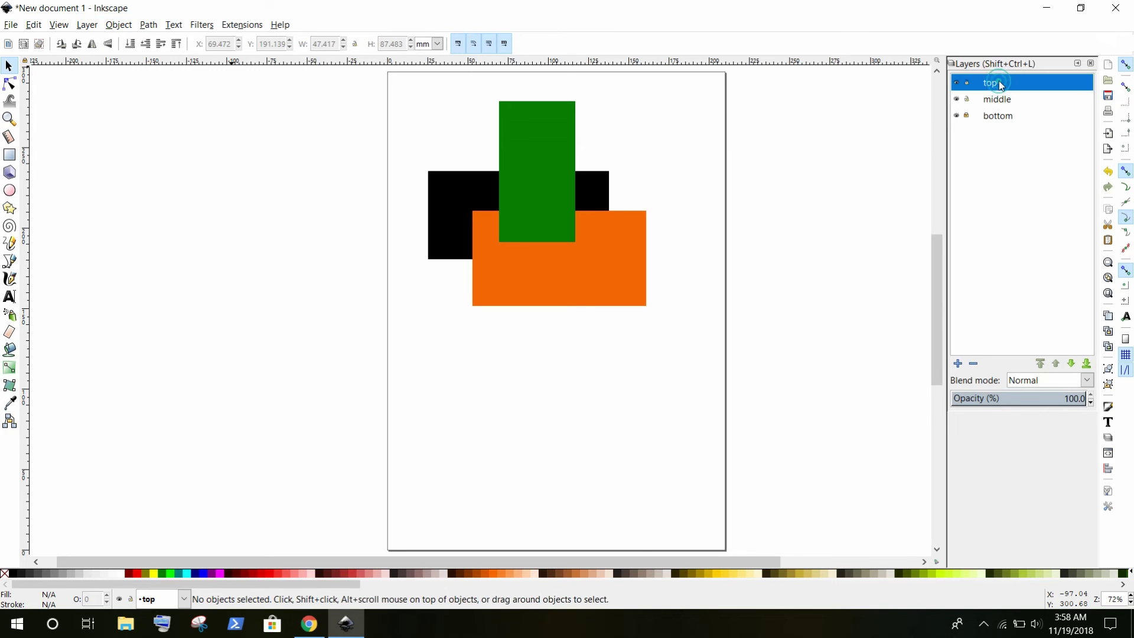
{"action": "left_click", "coordinate": [533, 183]}
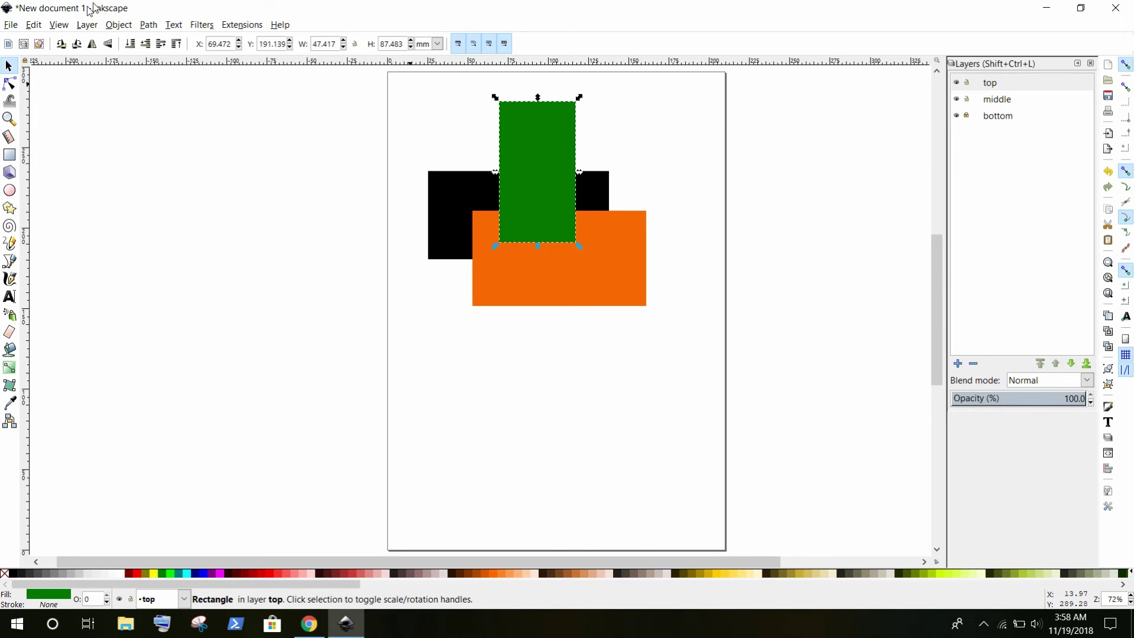
{"action": "left_click", "coordinate": [997, 84]}
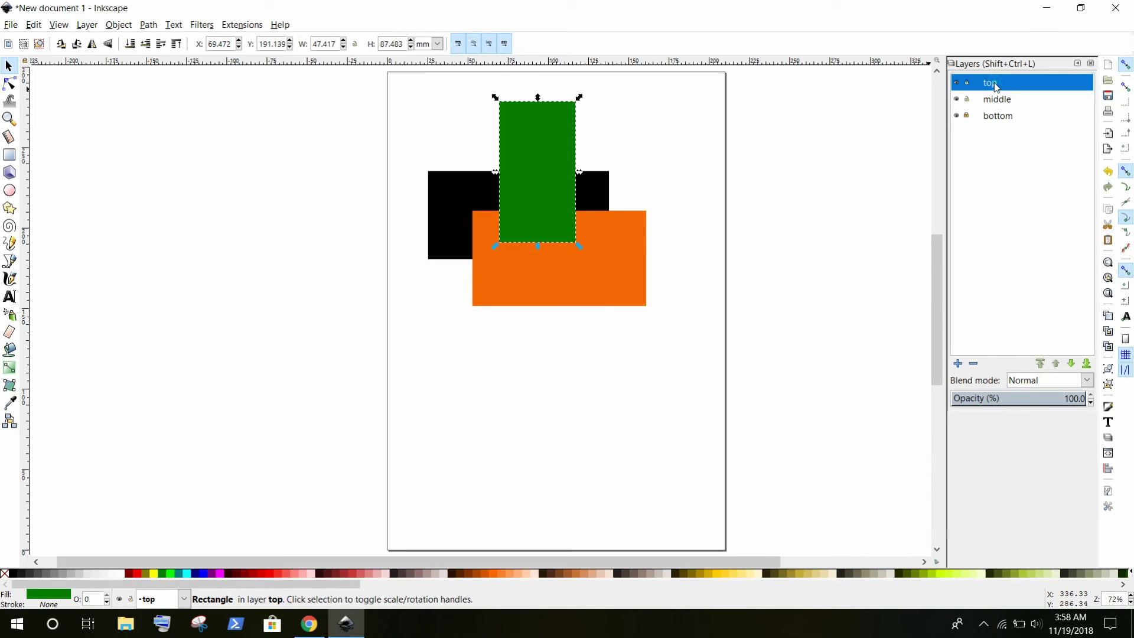
{"action": "left_click", "coordinate": [86, 27]}
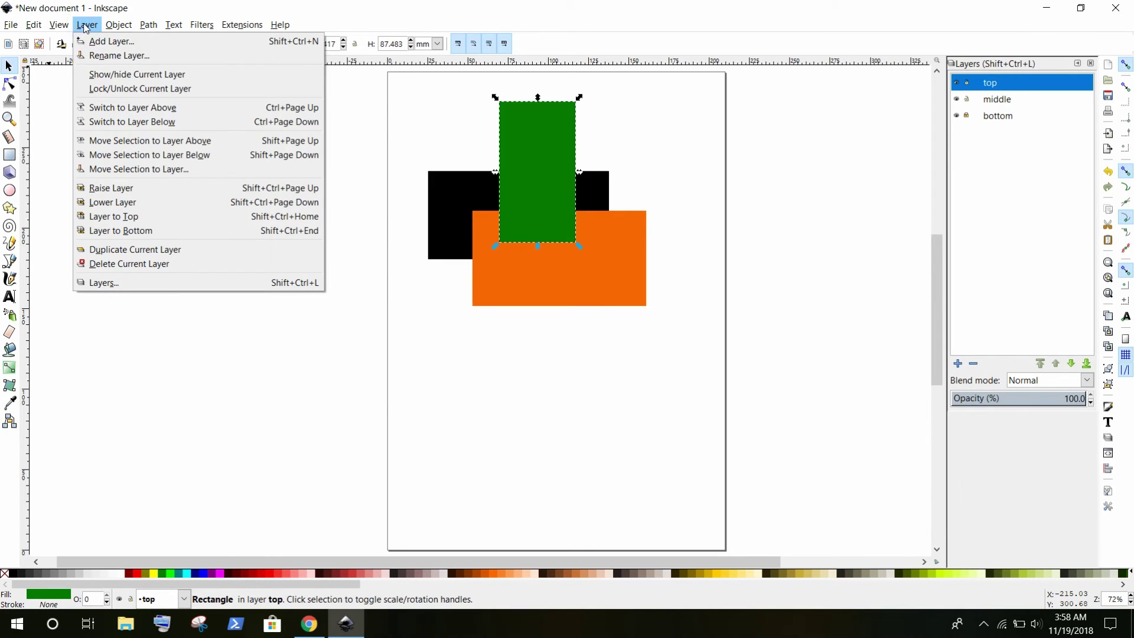
{"action": "left_click", "coordinate": [116, 231]}
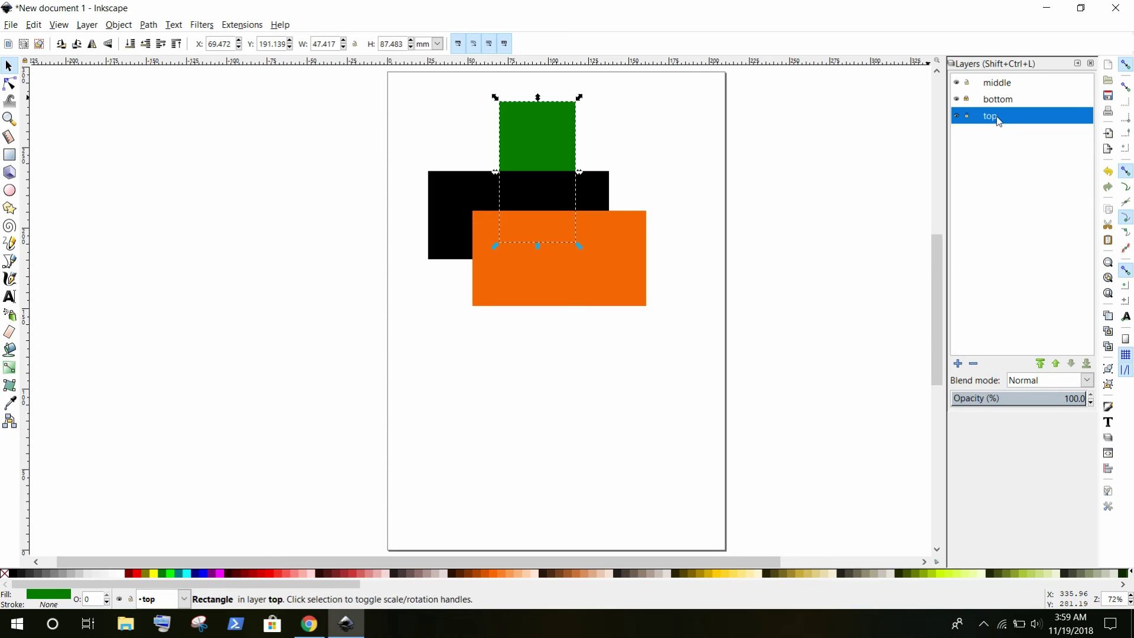
Step: Raise the top layer from the bottom straight to the first place in the layer stack and keep it selected
{"action": "left_click", "coordinate": [87, 26]}
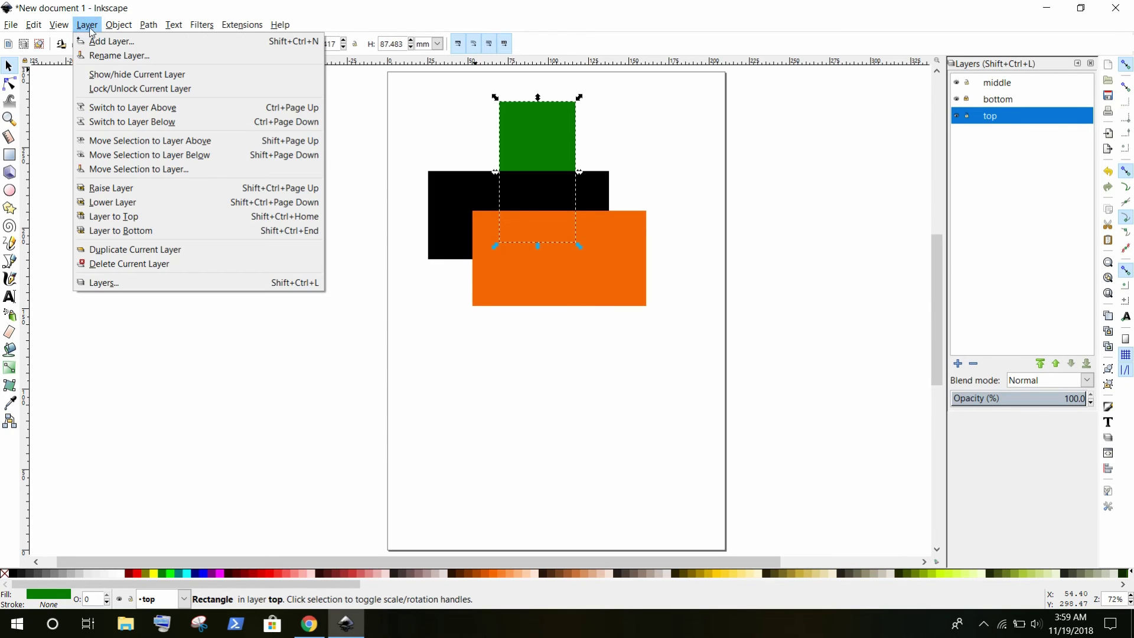
{"action": "left_click", "coordinate": [117, 216]}
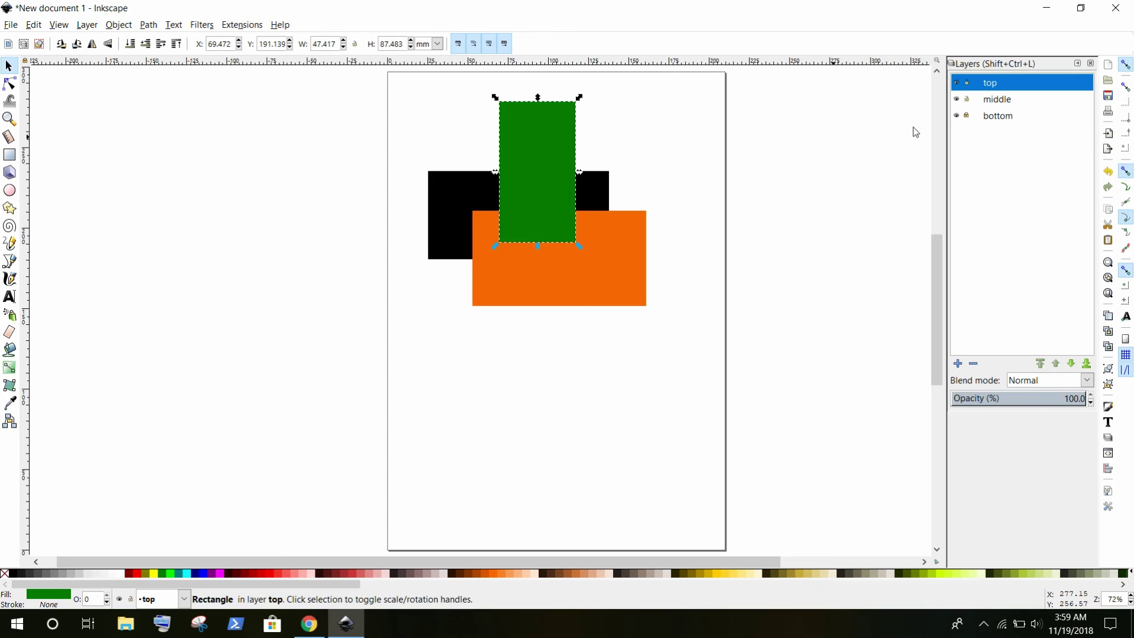
{"action": "left_click", "coordinate": [993, 85]}
Step: Duplicate the green rectangle as an object, shift it to the right of the original, and undo the change
{"action": "left_click", "coordinate": [86, 25]}
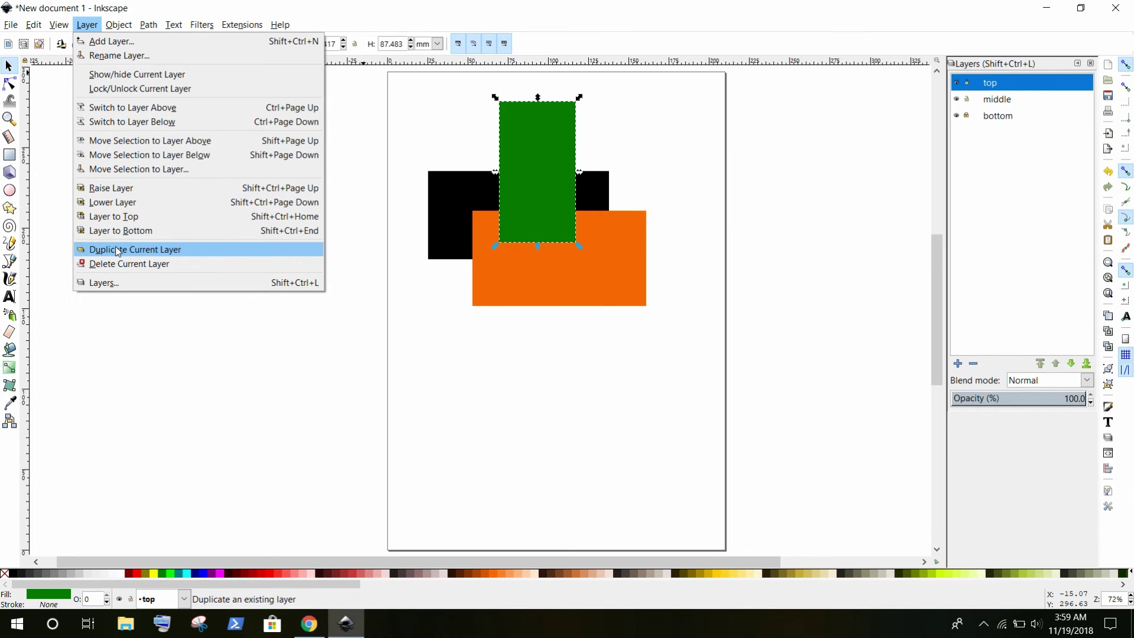
{"action": "left_click", "coordinate": [1003, 83]}
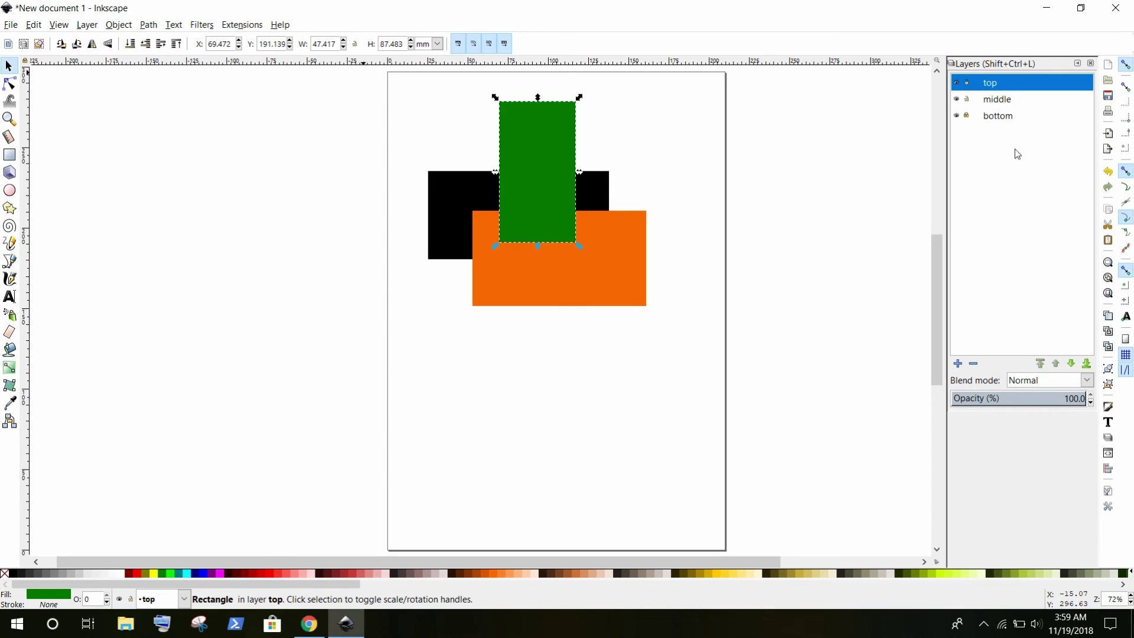
{"action": "left_click", "coordinate": [1107, 316]}
{"action": "left_click_drag", "start_coordinate": [541, 186], "coordinate": [657, 184]}
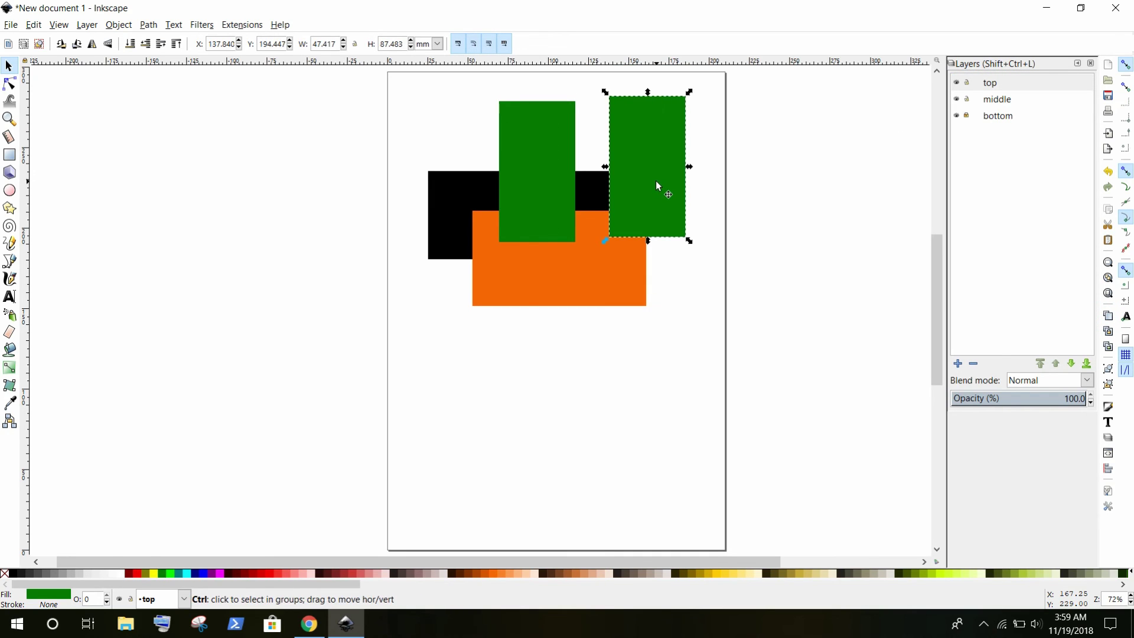
{"action": "key", "text": "ctrl+z"}
{"action": "key", "text": "Escape"}
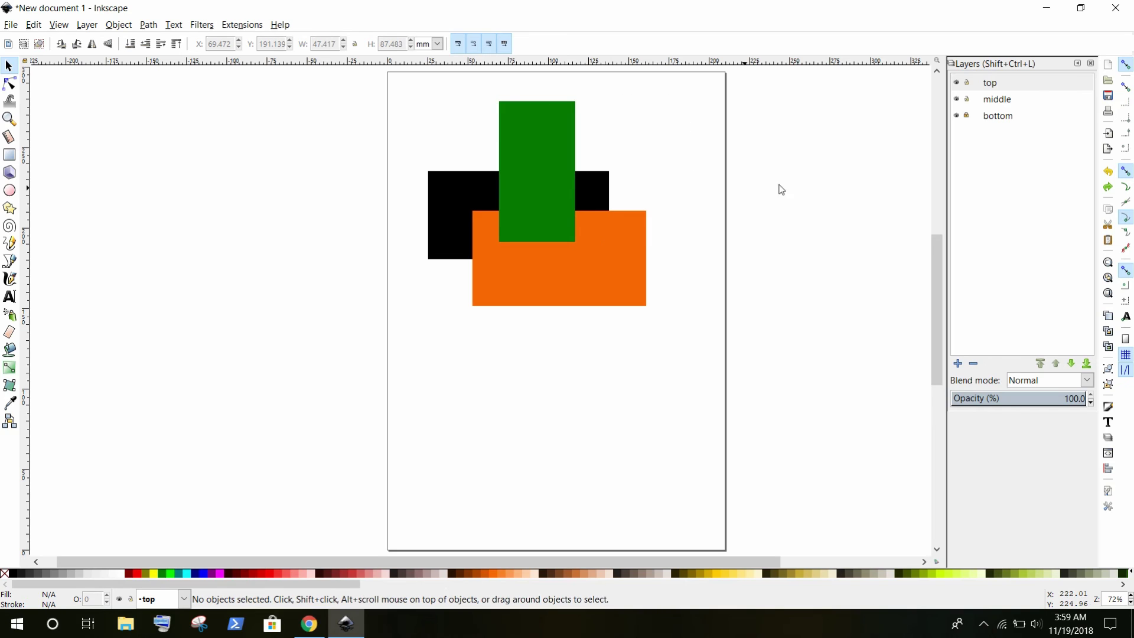
Step: Select the green rectangle and its top layer, and duplicate the whole layer
{"action": "left_click", "coordinate": [505, 179]}
{"action": "left_click", "coordinate": [994, 85]}
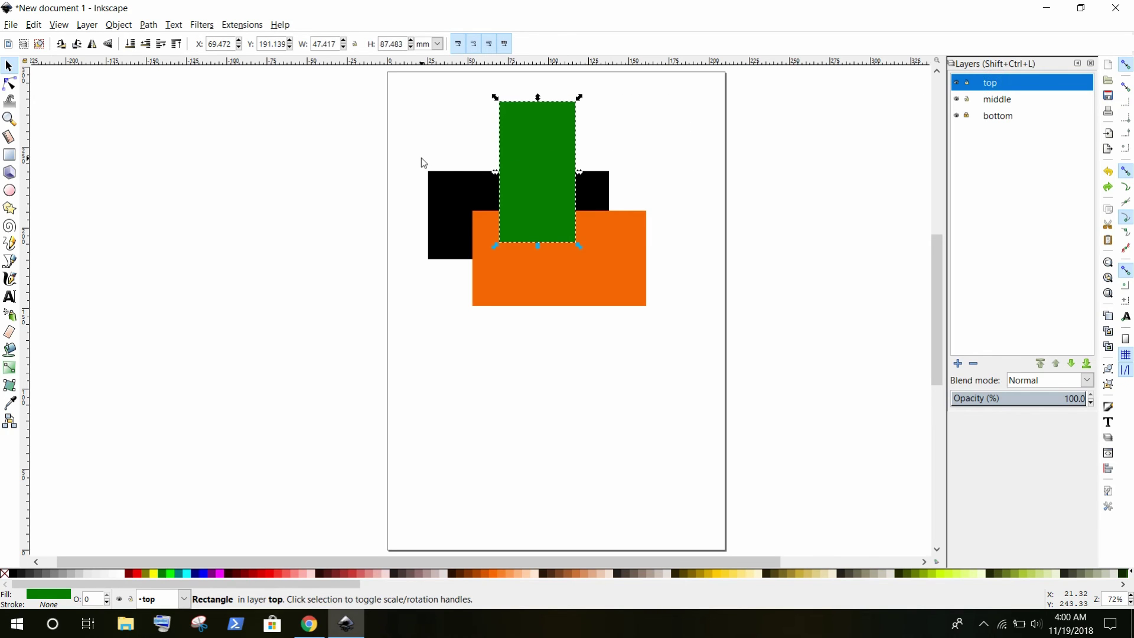
{"action": "left_click", "coordinate": [86, 26]}
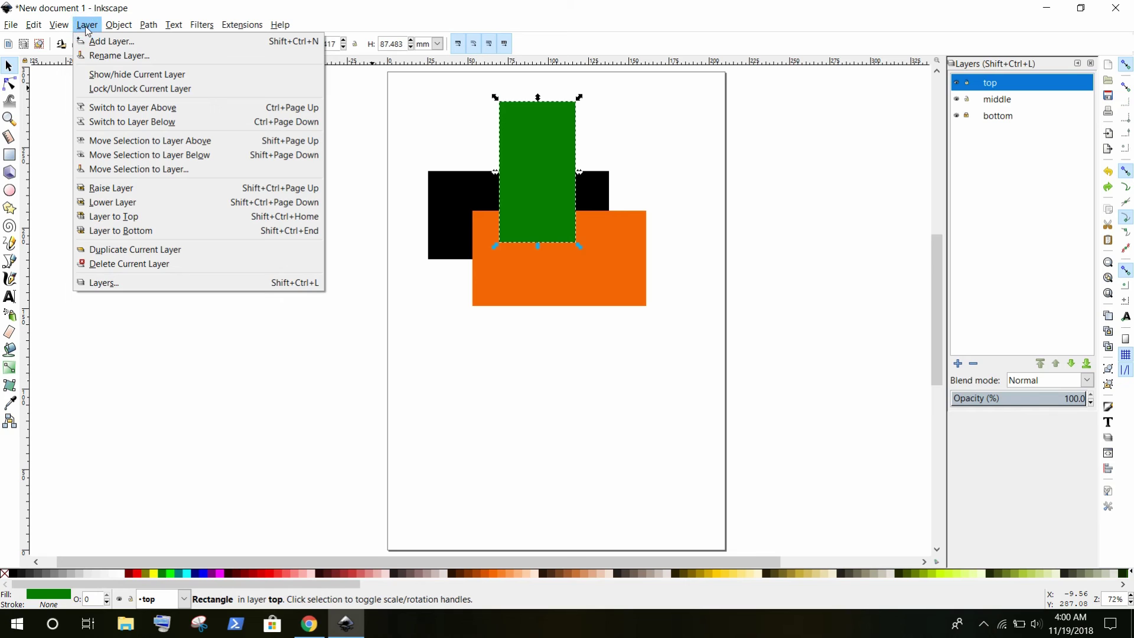
{"action": "left_click", "coordinate": [117, 249]}
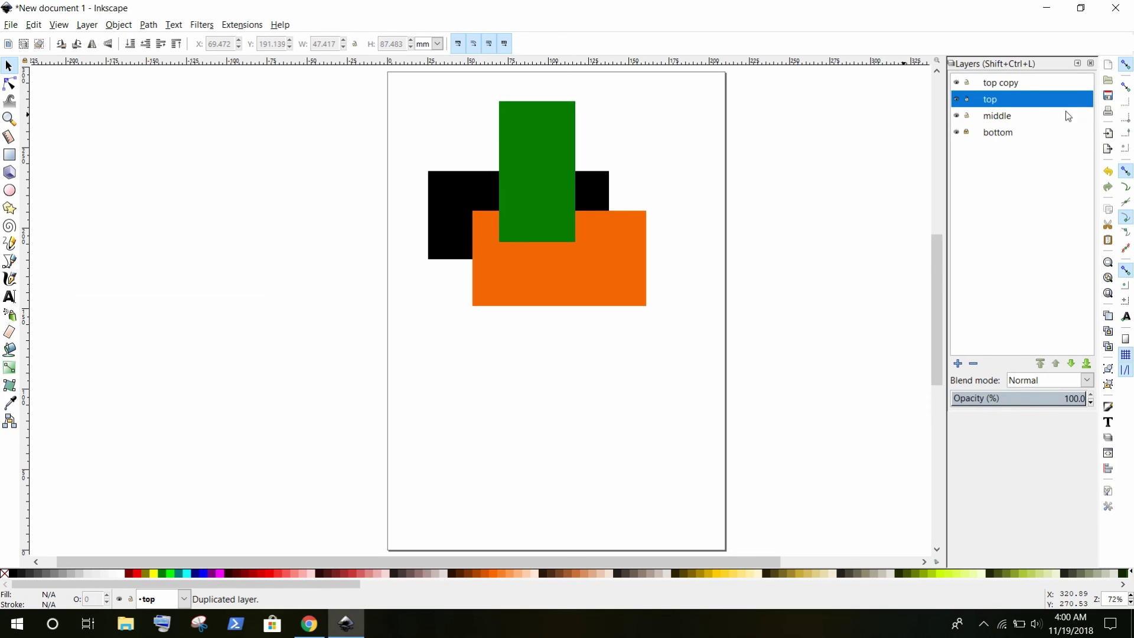
Step: Make the top copy layer current and move its green rectangle right to about X 136 mm, Y 194 mm
{"action": "left_click", "coordinate": [994, 84]}
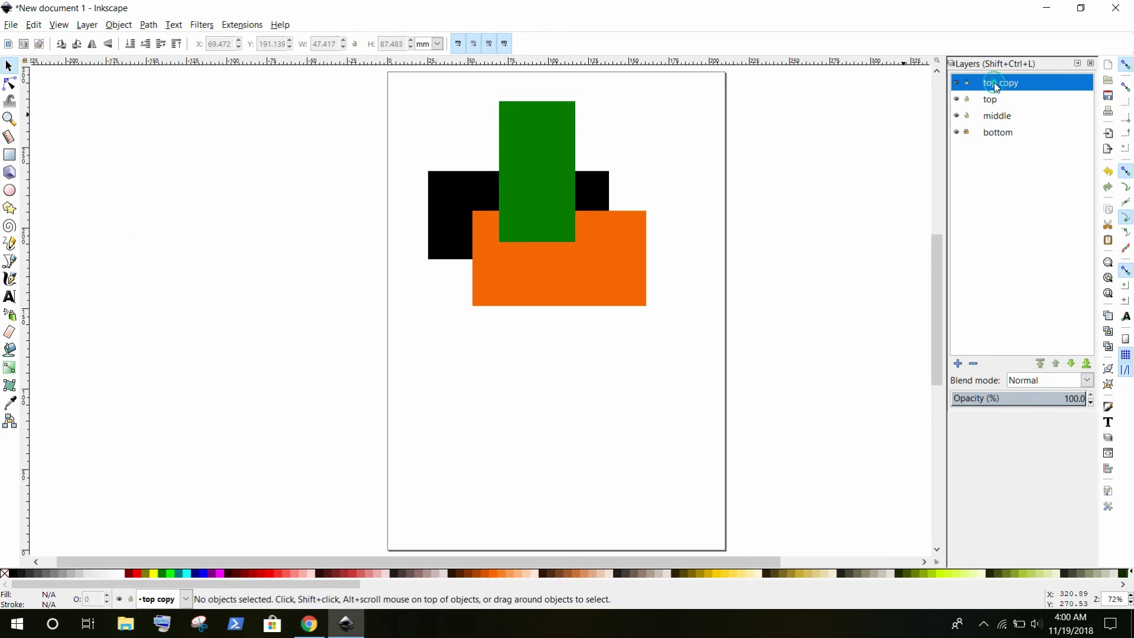
{"action": "left_click", "coordinate": [550, 172]}
{"action": "left_click_drag", "start_coordinate": [550, 172], "coordinate": [657, 168]}
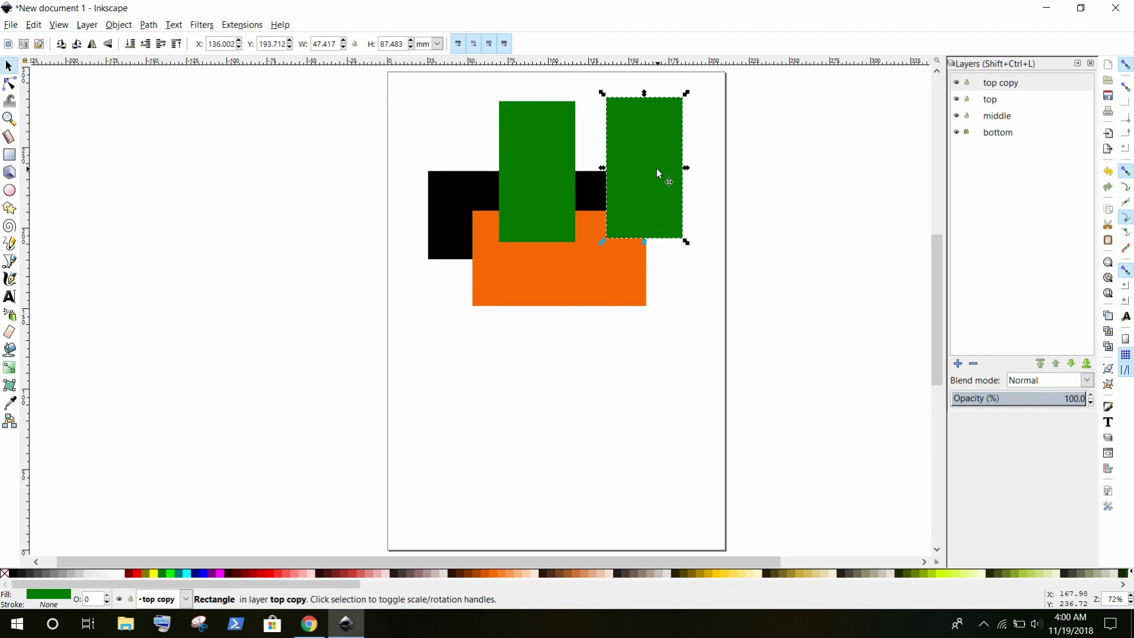
Step: Hide and show the top copy layer twice to check that the right-hand green rectangle is on it
{"action": "left_click", "coordinate": [957, 83]}
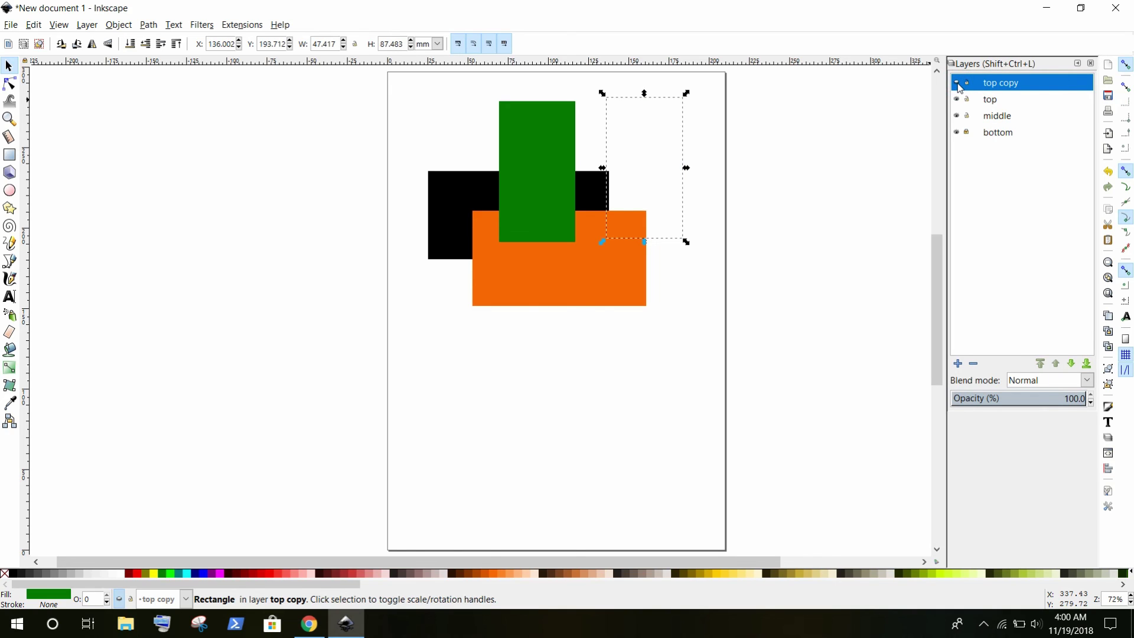
{"action": "left_click", "coordinate": [957, 83]}
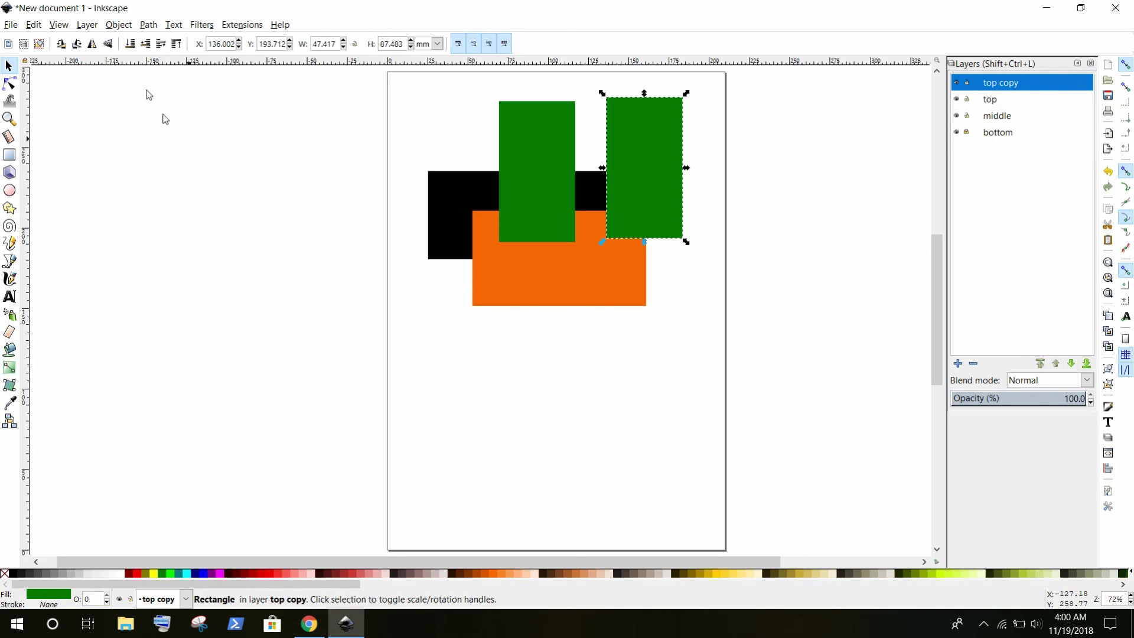
{"action": "left_click", "coordinate": [85, 24]}
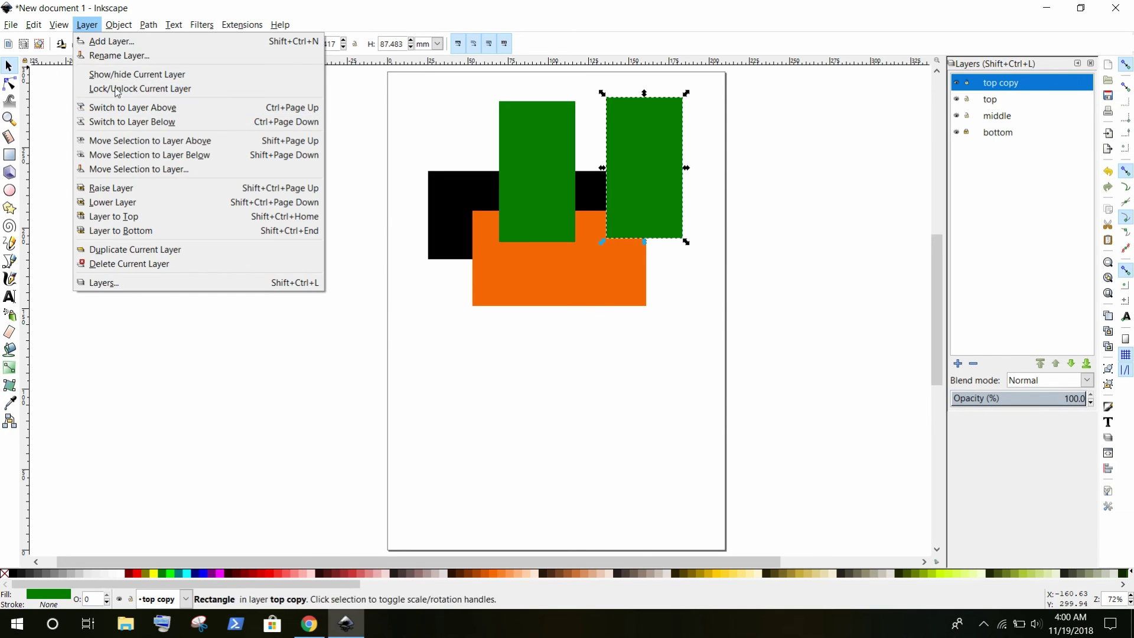
{"action": "left_click", "coordinate": [104, 74]}
{"action": "left_click", "coordinate": [86, 25]}
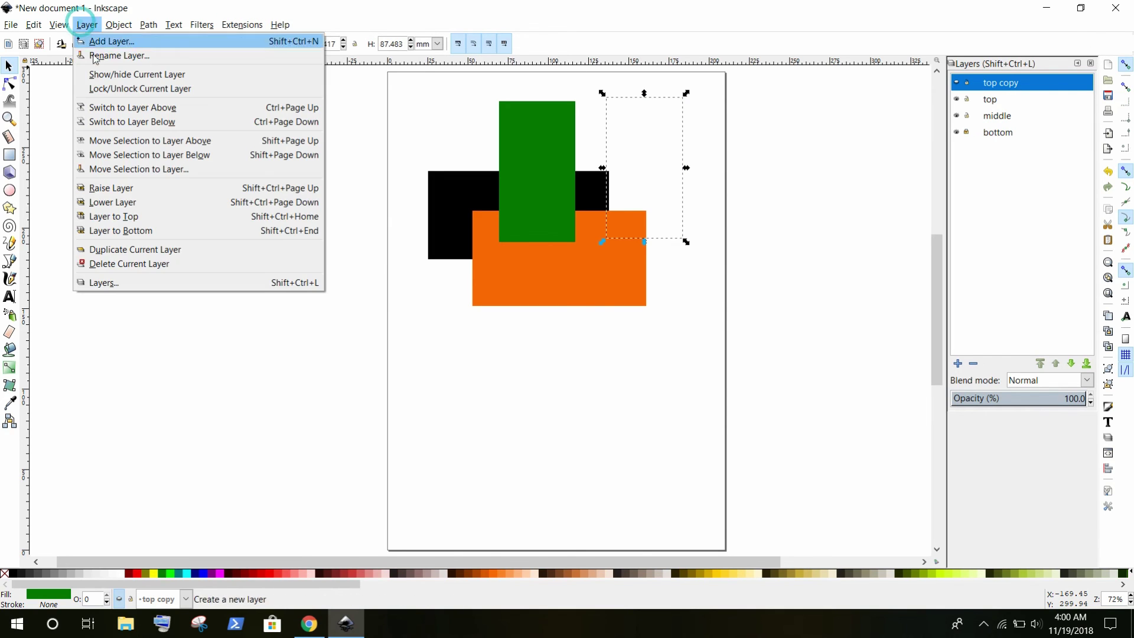
{"action": "left_click", "coordinate": [108, 73]}
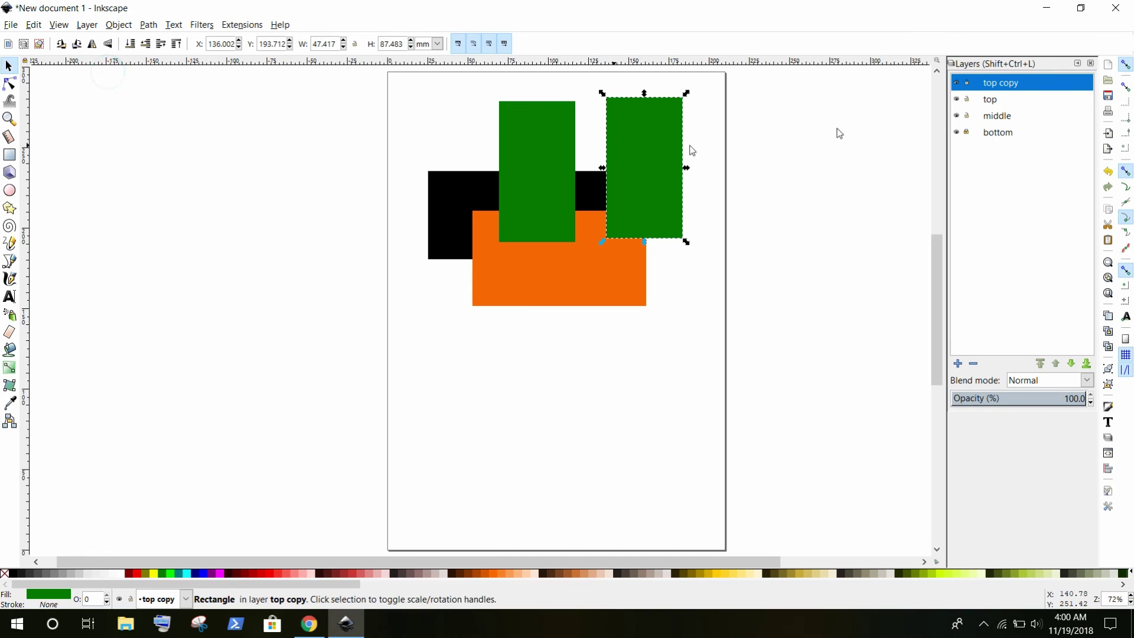
Step: Select the top copy layer and delete it together with its green rectangle
{"action": "left_click", "coordinate": [1004, 98]}
{"action": "left_click", "coordinate": [1002, 82]}
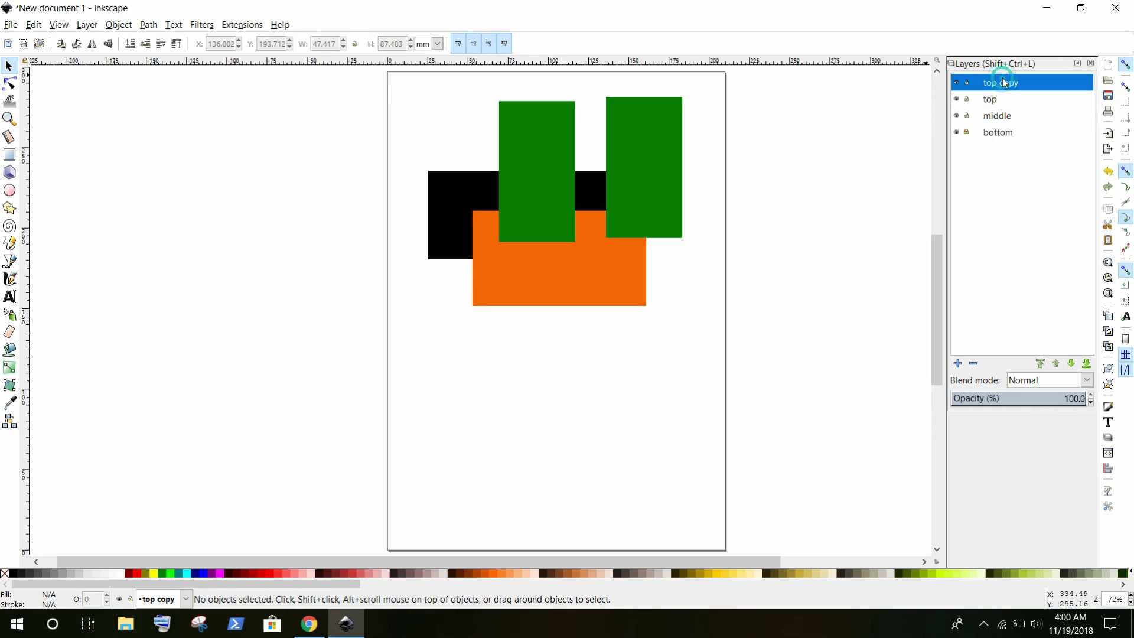
{"action": "left_click", "coordinate": [87, 24]}
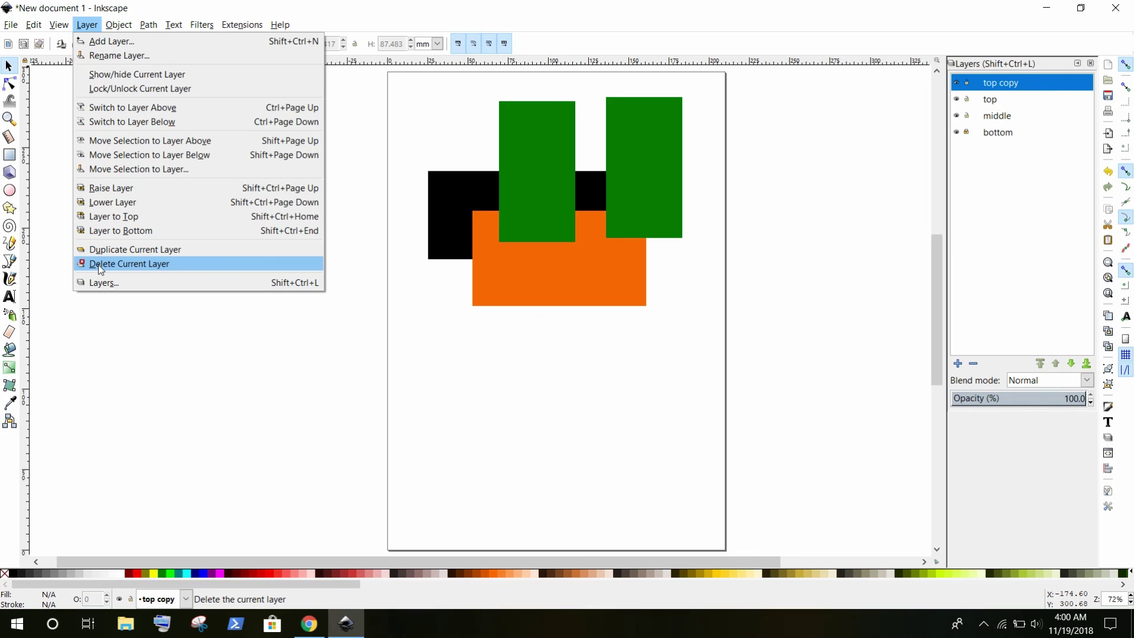
{"action": "left_click", "coordinate": [190, 5]}
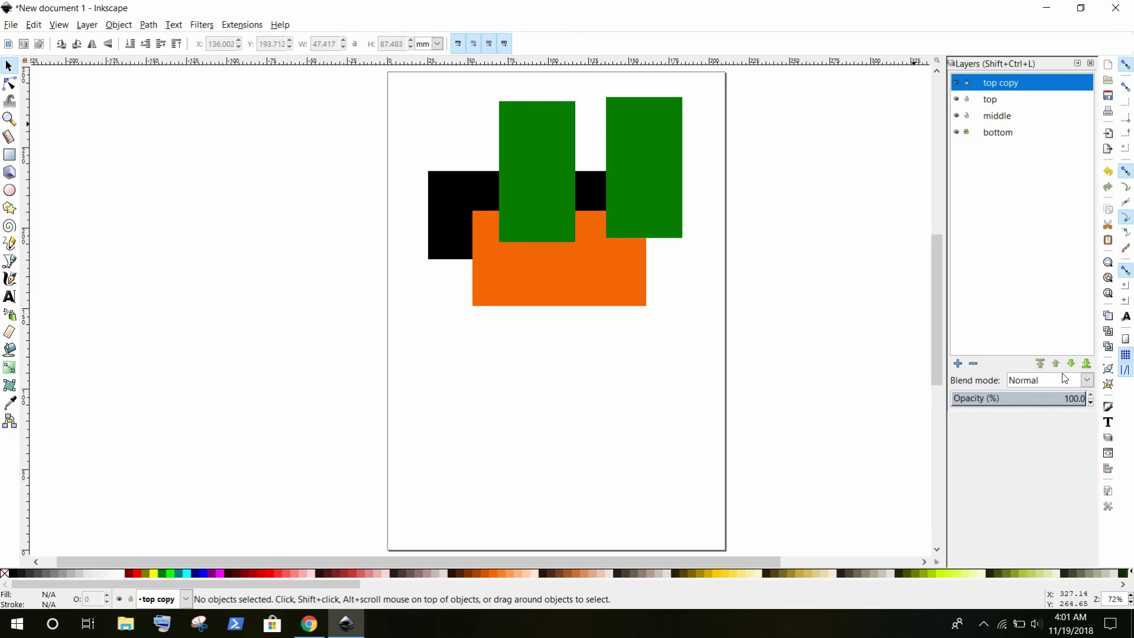
{"action": "left_click", "coordinate": [1007, 99]}
{"action": "left_click", "coordinate": [1008, 86]}
{"action": "left_click", "coordinate": [973, 363]}
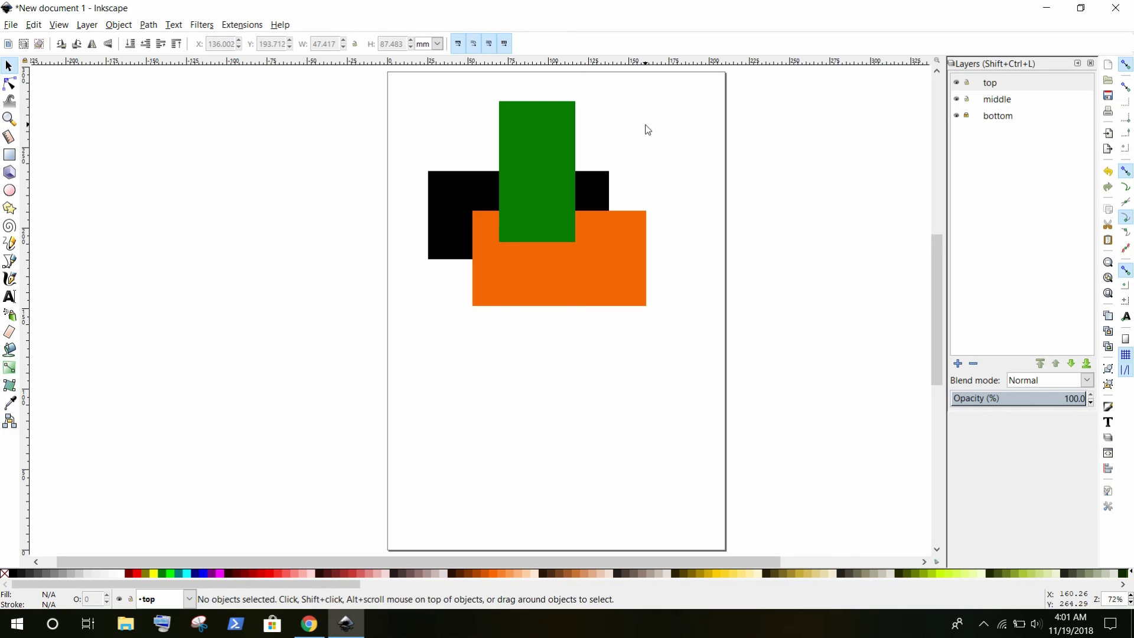
{"action": "left_click", "coordinate": [984, 625]}
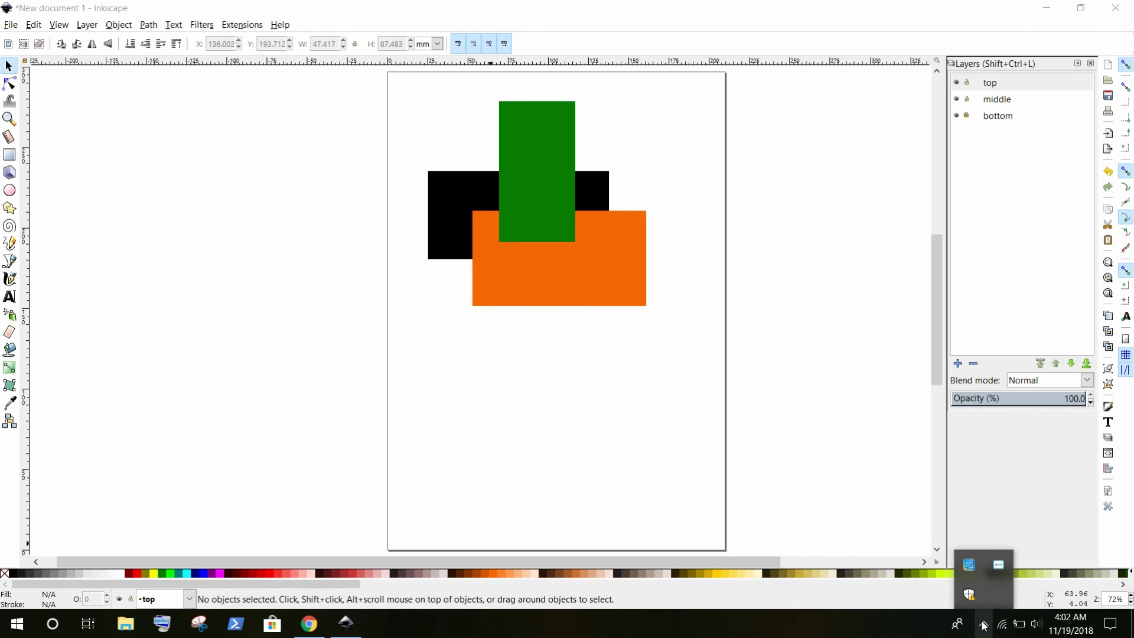
{"action": "right_click", "coordinate": [969, 564]}
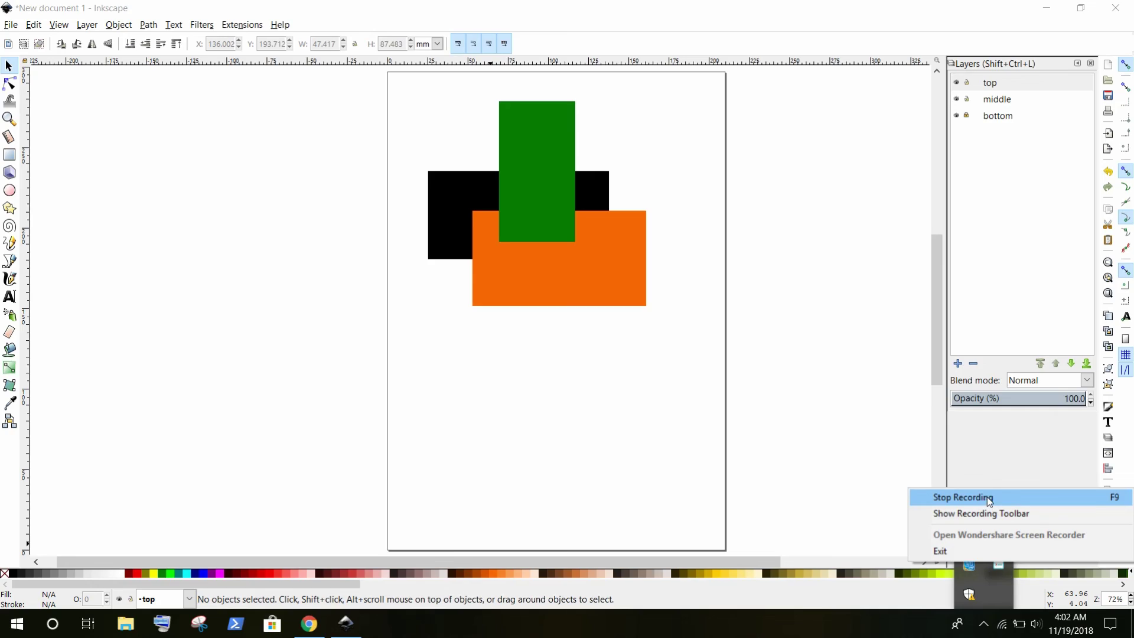
{"action": "left_click", "coordinate": [987, 498]}
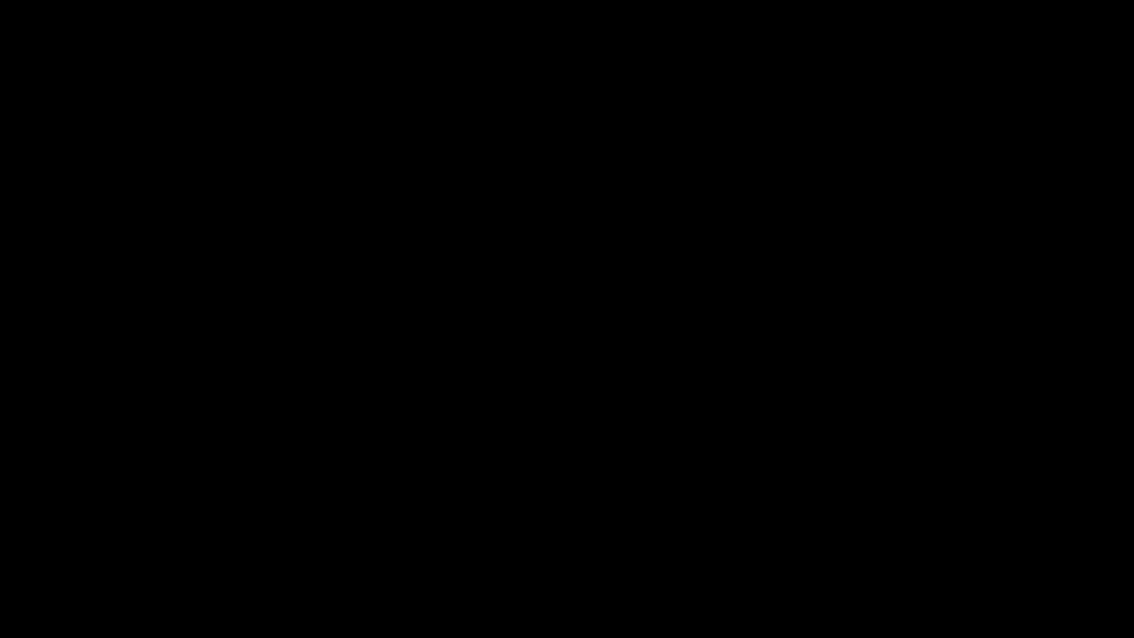